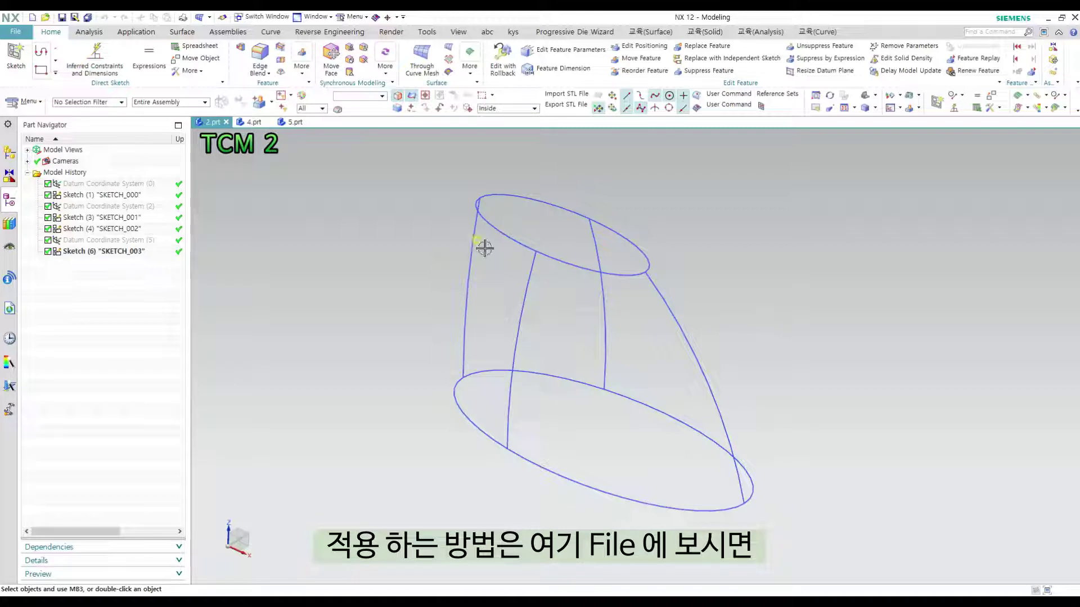
Open the User Interface preferences, view the Roles page where a role file can be loaded, and close the dialog.
{"action": "left_click", "coordinate": [21, 32]}
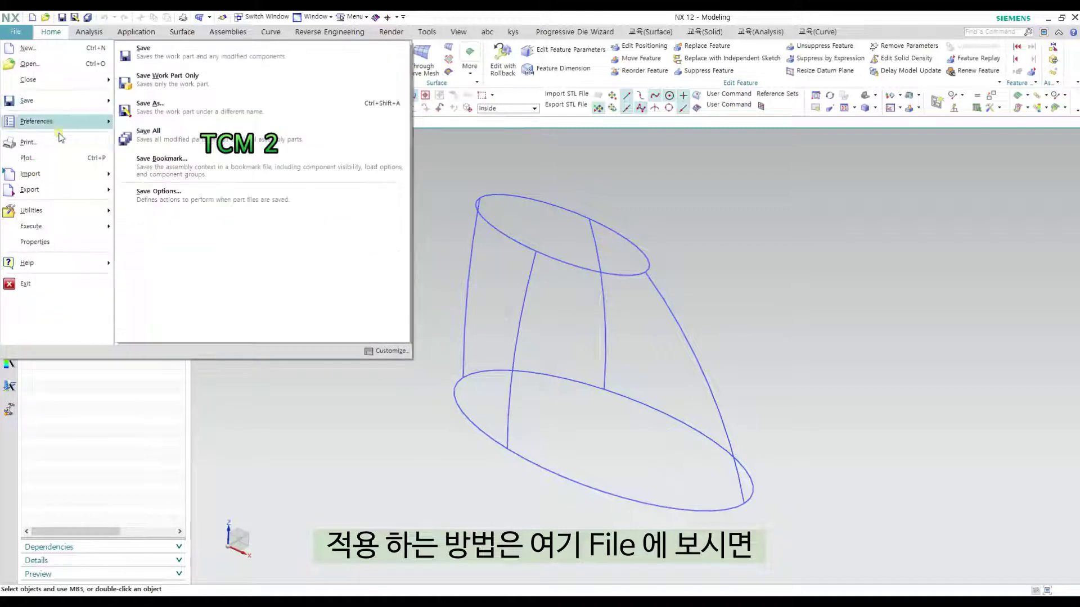
{"action": "mouse_move", "coordinate": [66, 123]}
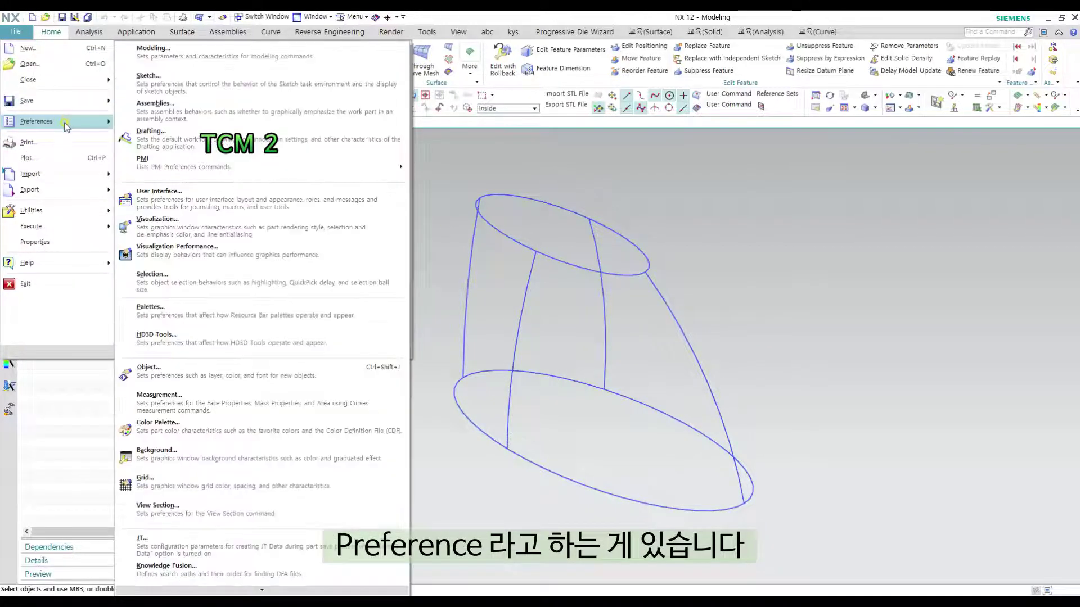
{"action": "left_click", "coordinate": [241, 206]}
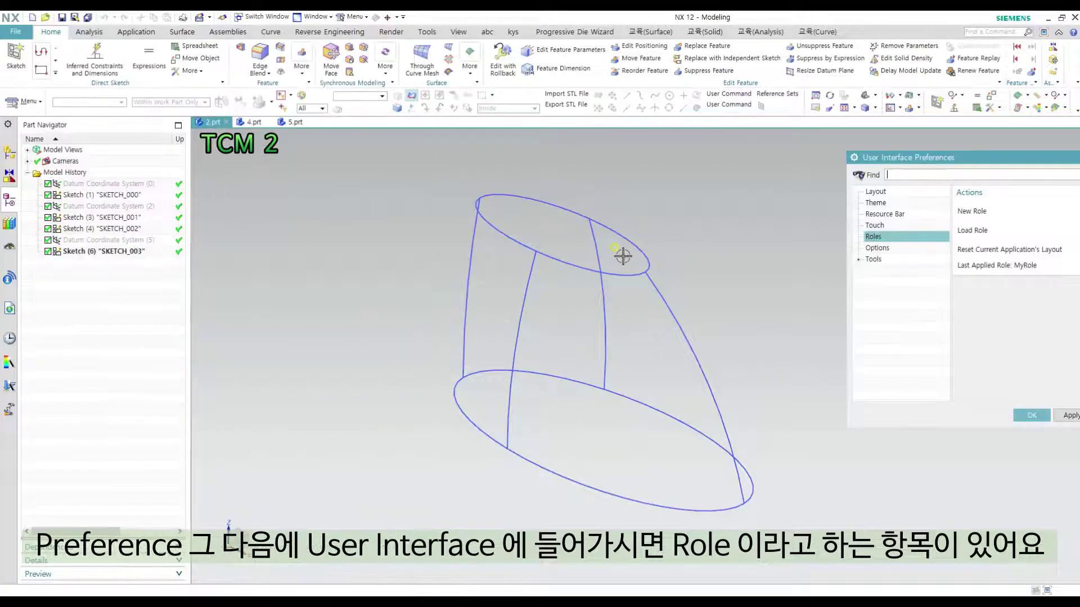
{"action": "left_click_drag", "start_coordinate": [896, 160], "coordinate": [627, 182]}
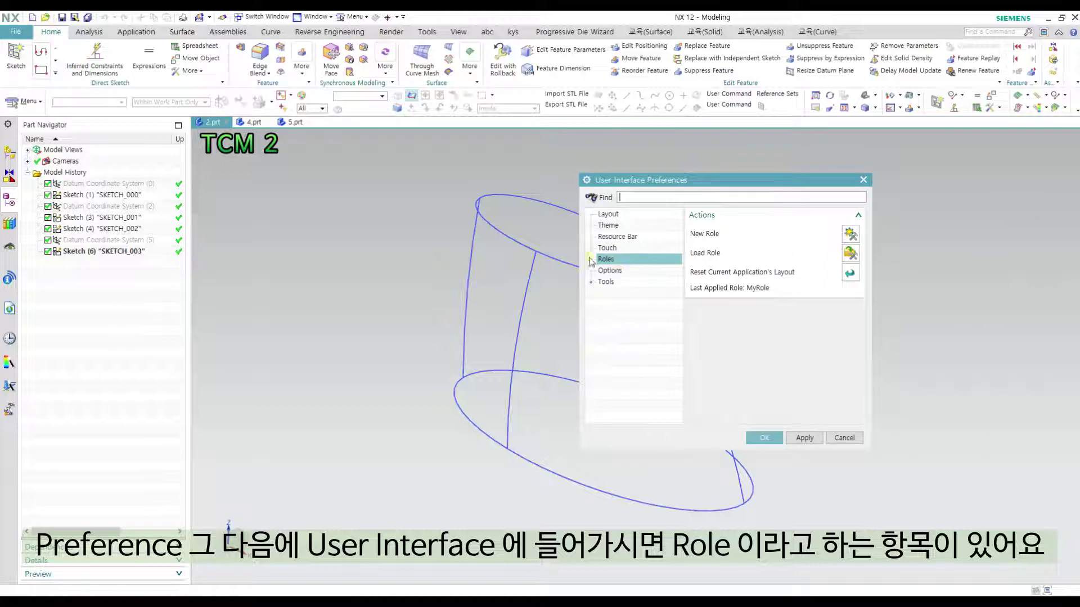
{"action": "left_click", "coordinate": [659, 261]}
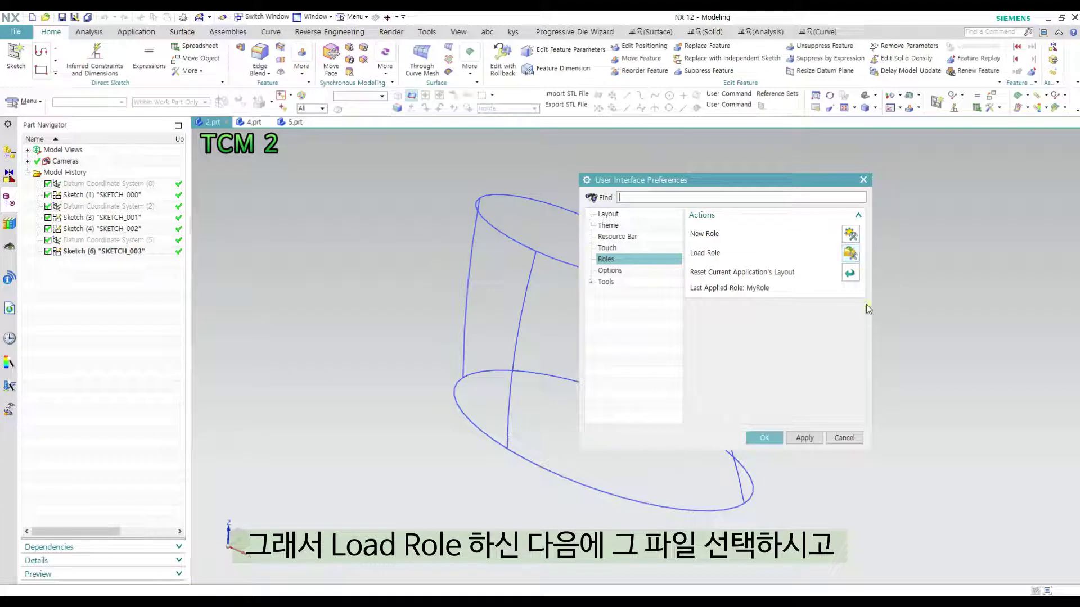
{"action": "left_click", "coordinate": [778, 439]}
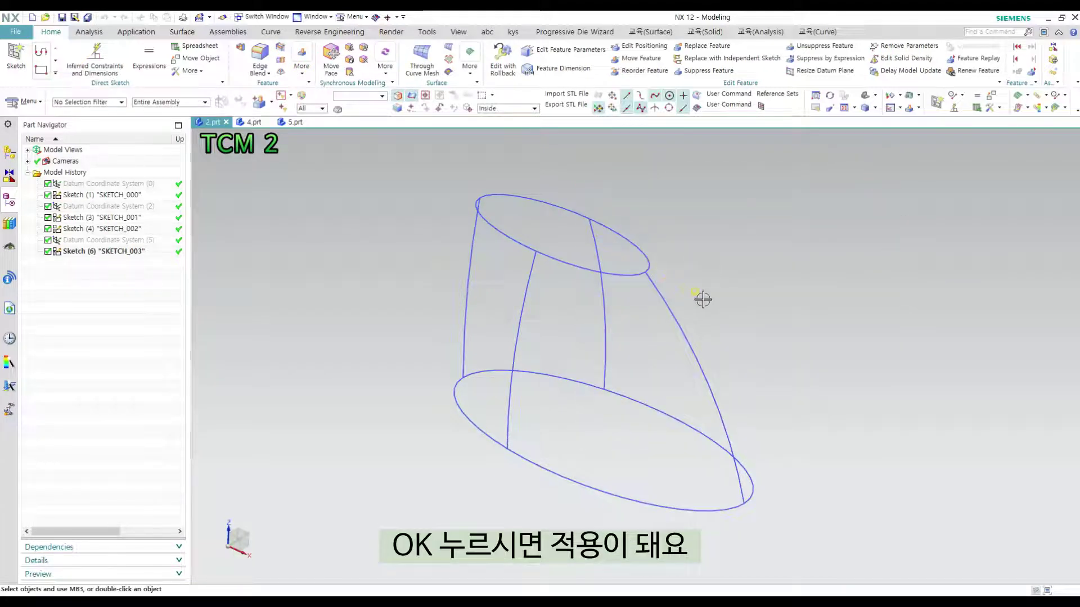
Start a Through Curve Mesh and pick the upper ellipse and the lower ellipse as two separate primary curve sets.
{"action": "mouse_move", "coordinate": [723, 304]}
{"action": "middle_mouse_down", "text": "shift"}
{"action": "mouse_move", "coordinate": [724, 287]}
{"action": "mouse_move", "coordinate": [738, 299]}
{"action": "middle_mouse_up", "text": "shift"}
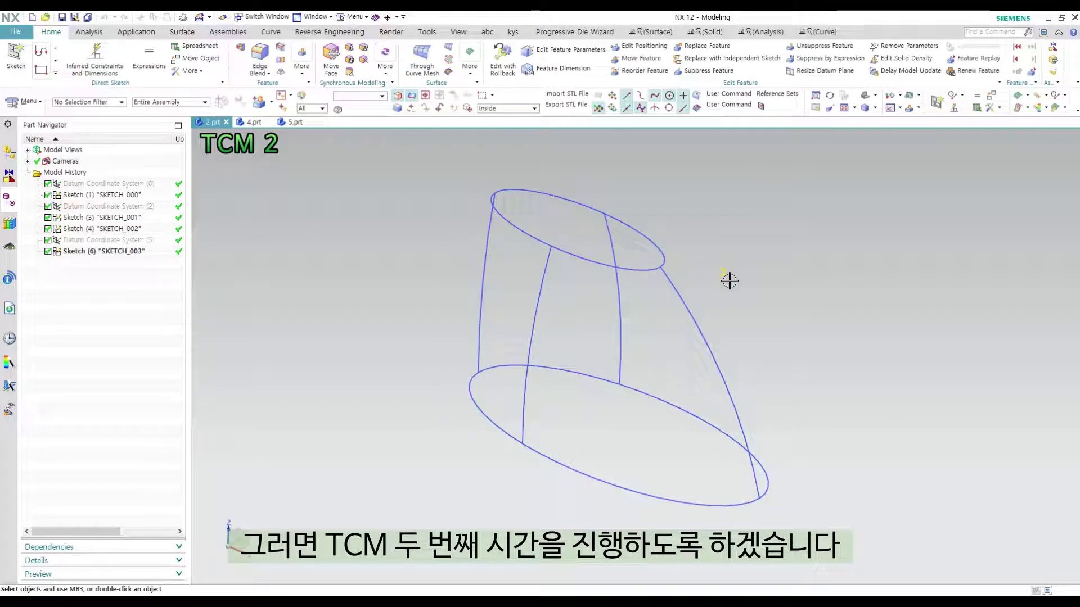
{"action": "middle_click_drag", "start_coordinate": [749, 309], "coordinate": [735, 299], "text": "shift"}
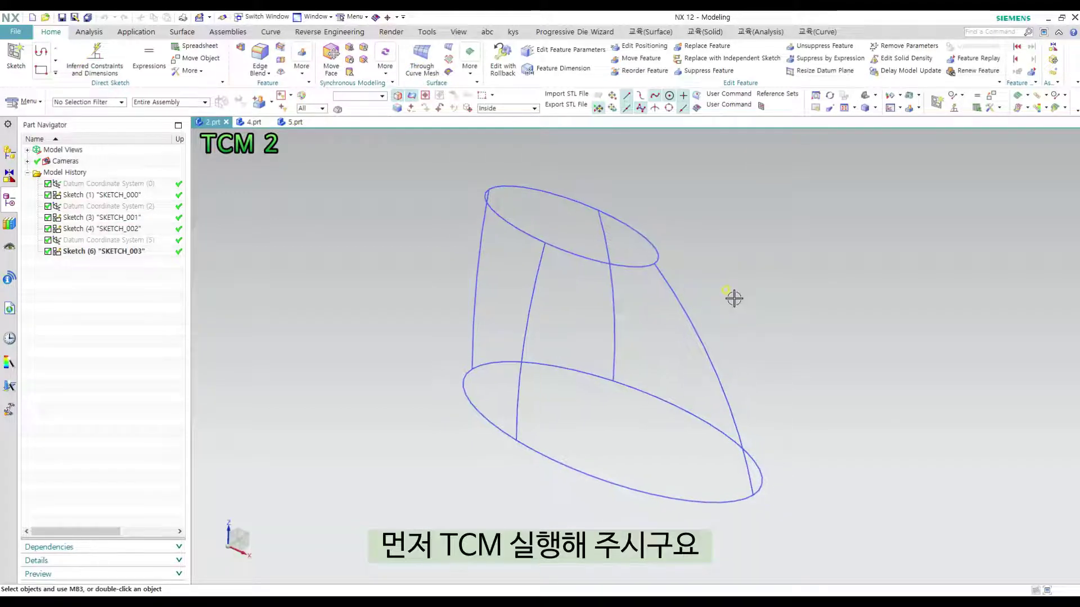
{"action": "key", "text": "m"}
{"action": "left_click_drag", "start_coordinate": [670, 180], "coordinate": [1007, 155]}
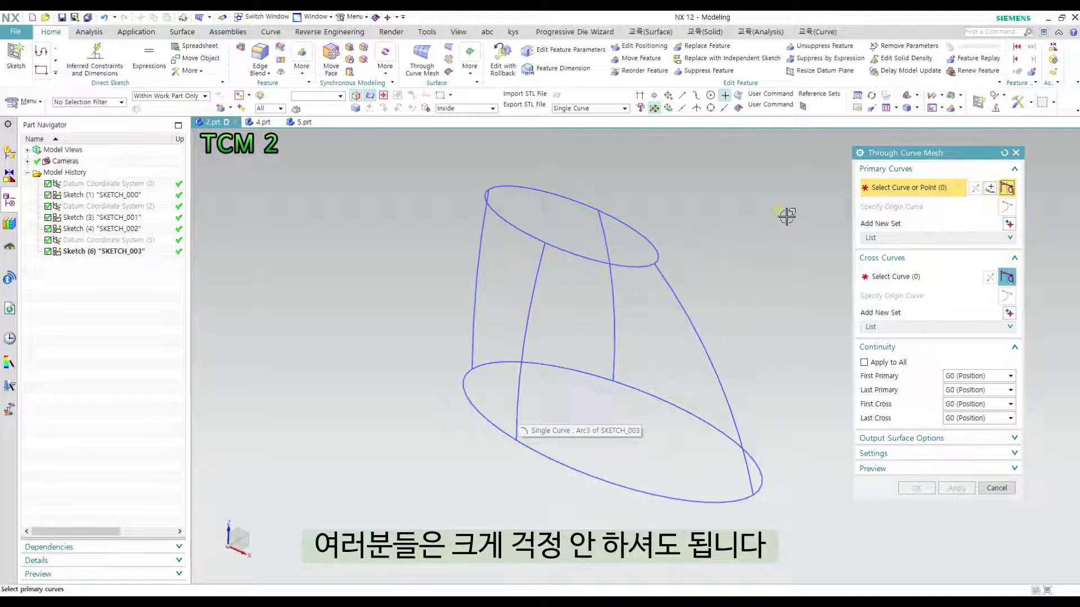
{"action": "left_click", "coordinate": [618, 217]}
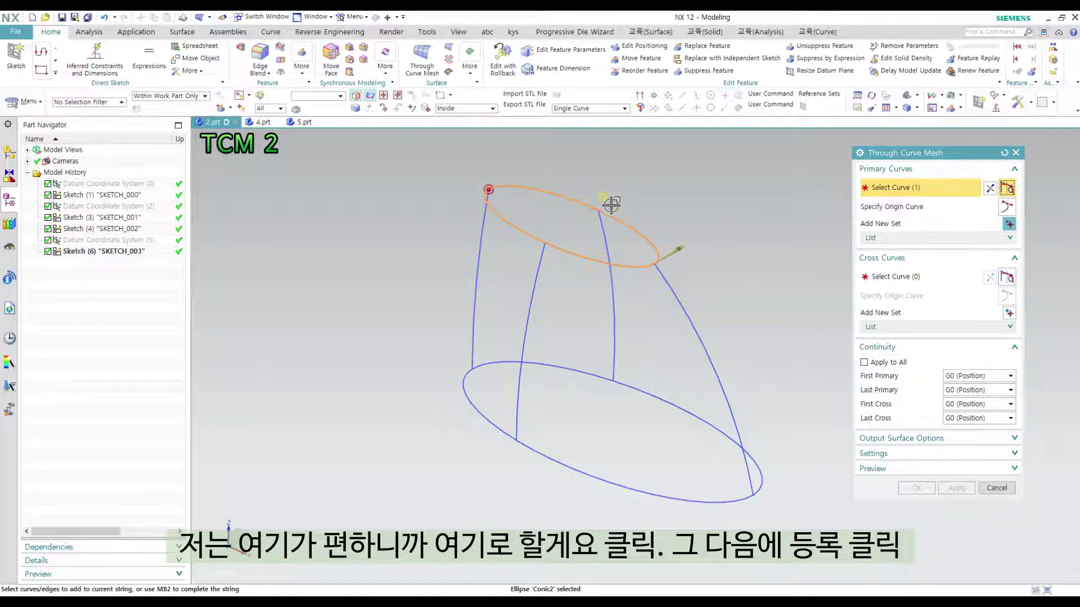
{"action": "middle_click", "coordinate": [652, 217]}
{"action": "left_click", "coordinate": [582, 484]}
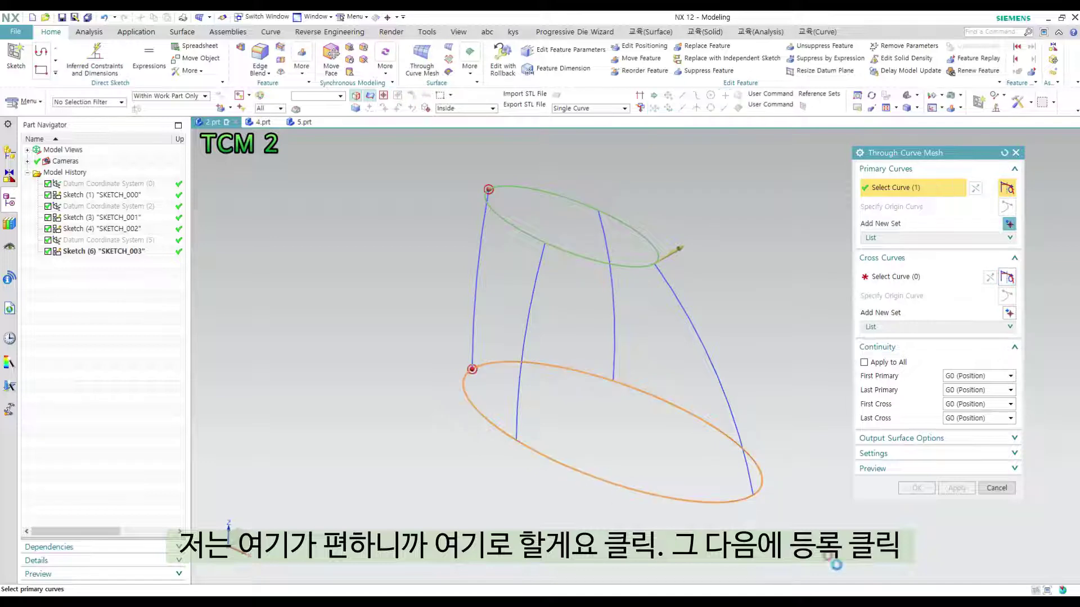
{"action": "middle_click_drag", "start_coordinate": [733, 442], "coordinate": [689, 441], "text": "shift"}
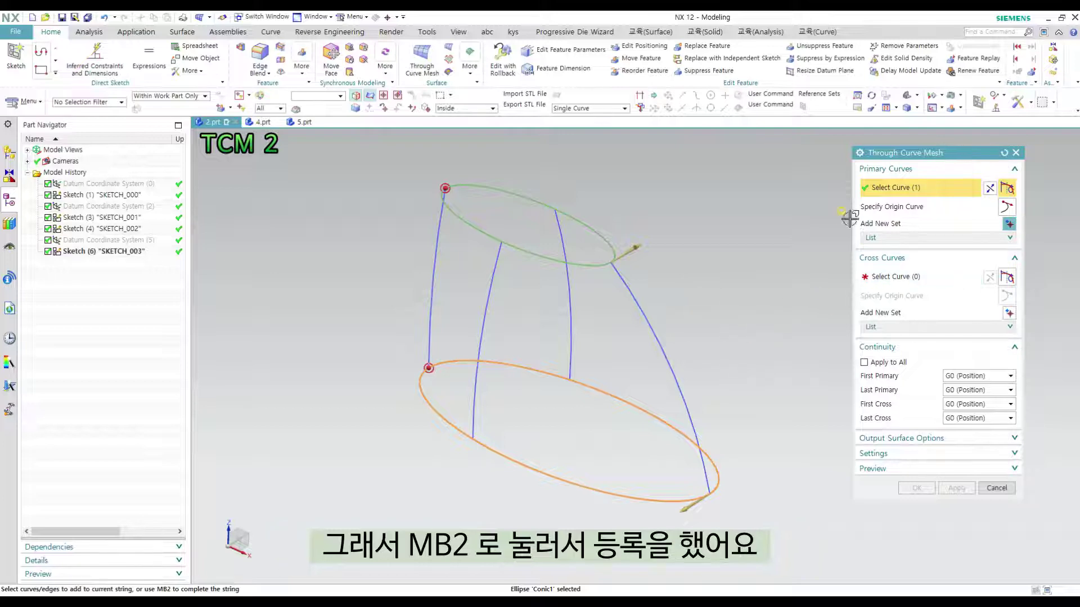
Add the arc on the long sloping side and the rear arc as the first two cross curve sets.
{"action": "left_click", "coordinate": [904, 279]}
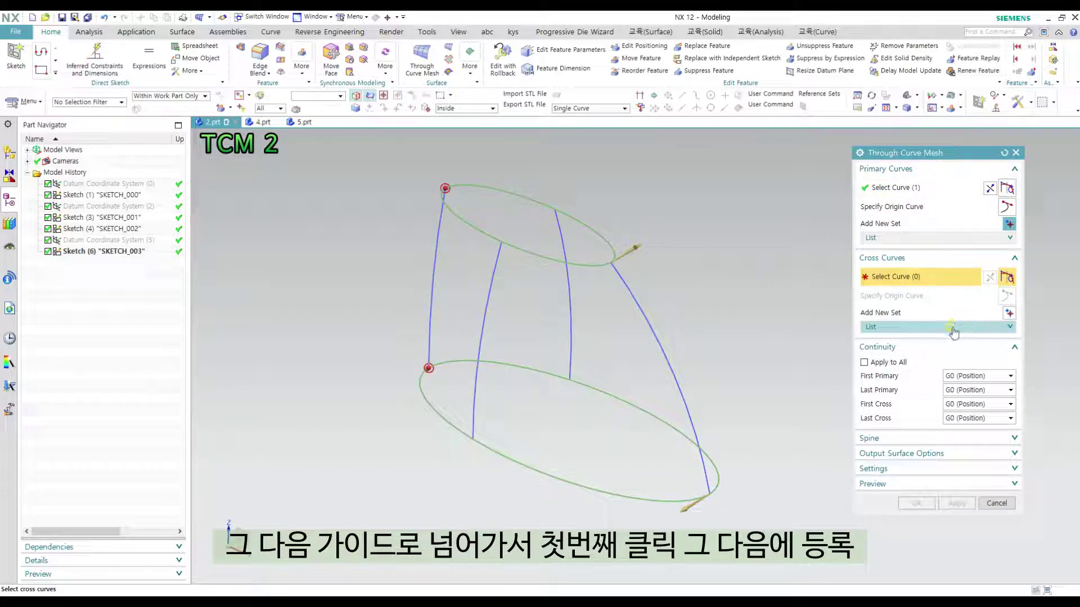
{"action": "left_click", "coordinate": [620, 282]}
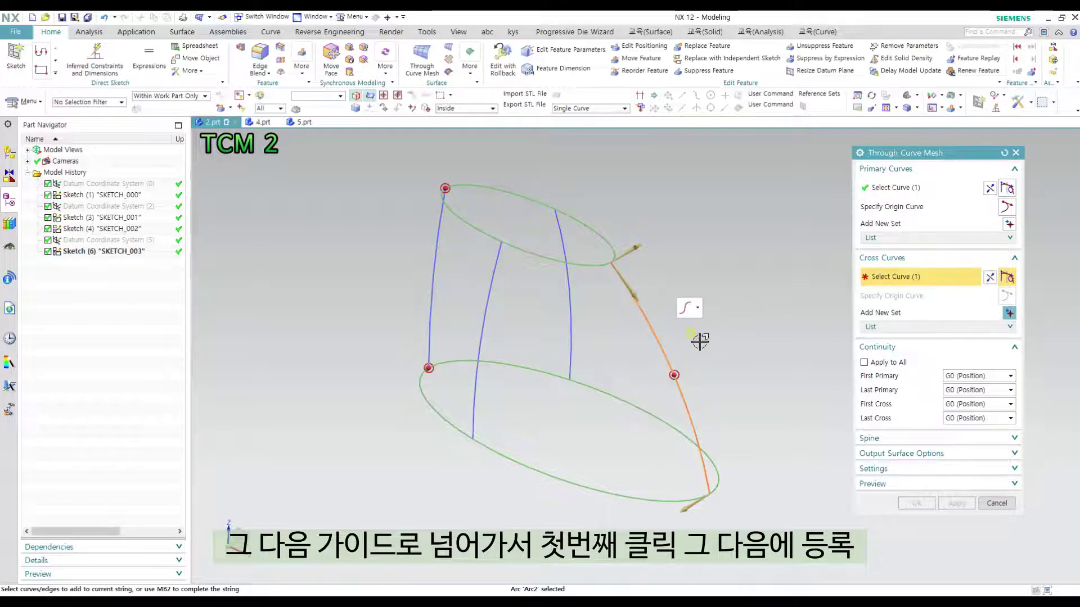
{"action": "left_click", "coordinate": [562, 234]}
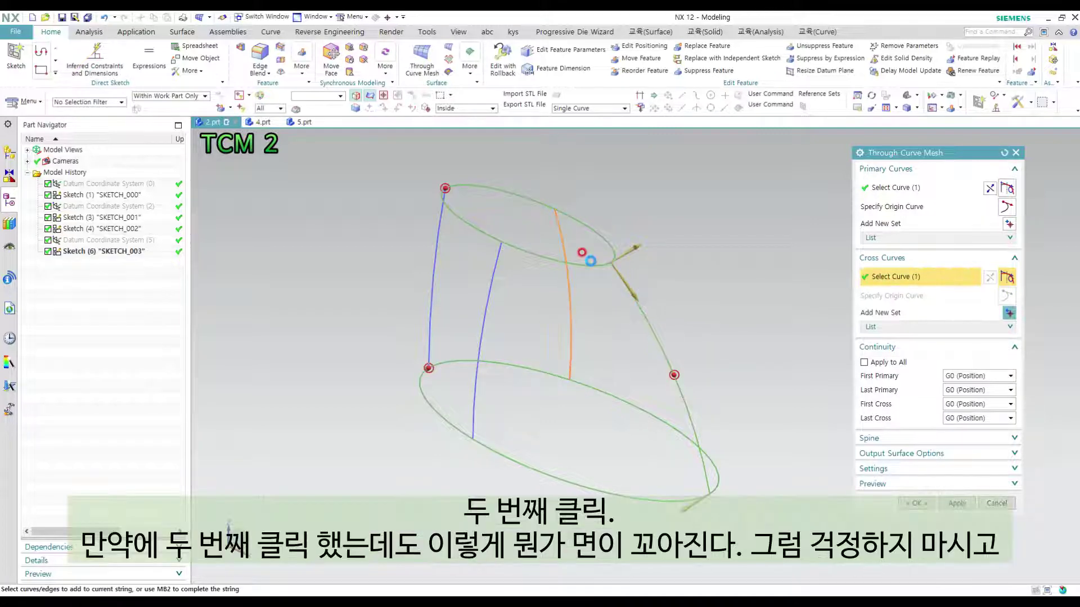
{"action": "mouse_move", "coordinate": [641, 295]}
{"action": "middle_mouse_down"}
{"action": "mouse_move", "coordinate": [605, 305]}
{"action": "mouse_move", "coordinate": [605, 321]}
{"action": "mouse_move", "coordinate": [616, 307]}
{"action": "mouse_move", "coordinate": [647, 312]}
{"action": "mouse_move", "coordinate": [615, 292]}
{"action": "mouse_move", "coordinate": [636, 300]}
{"action": "mouse_move", "coordinate": [641, 280]}
{"action": "middle_mouse_up"}
{"action": "left_click", "coordinate": [452, 221]}
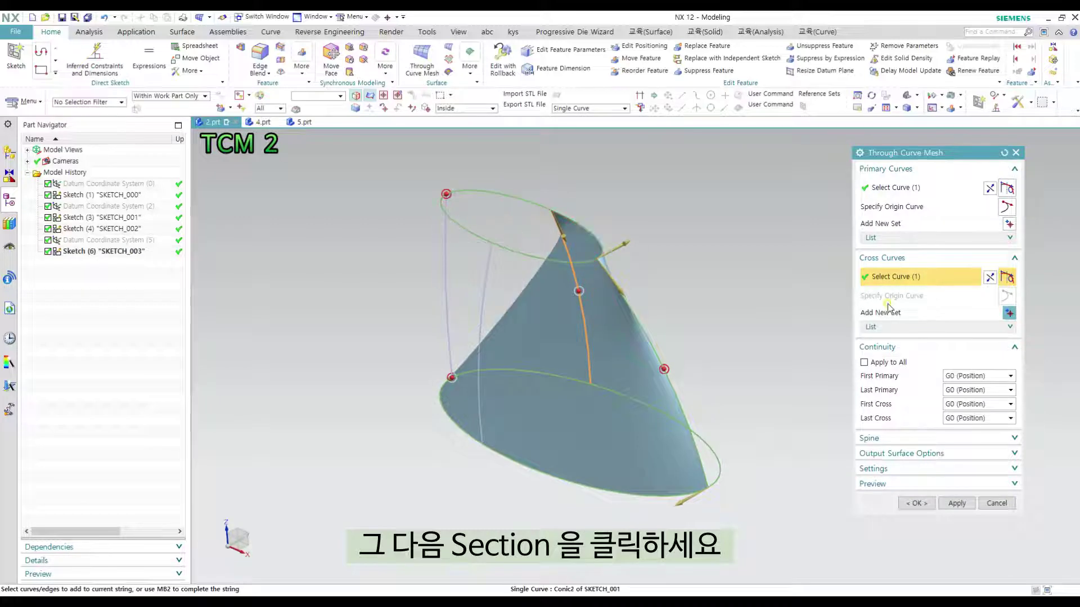
Add the steep side arc, the front arc and again the long sloping arc as separate cross curve sets, closing the mesh.
{"action": "left_click", "coordinate": [1009, 313]}
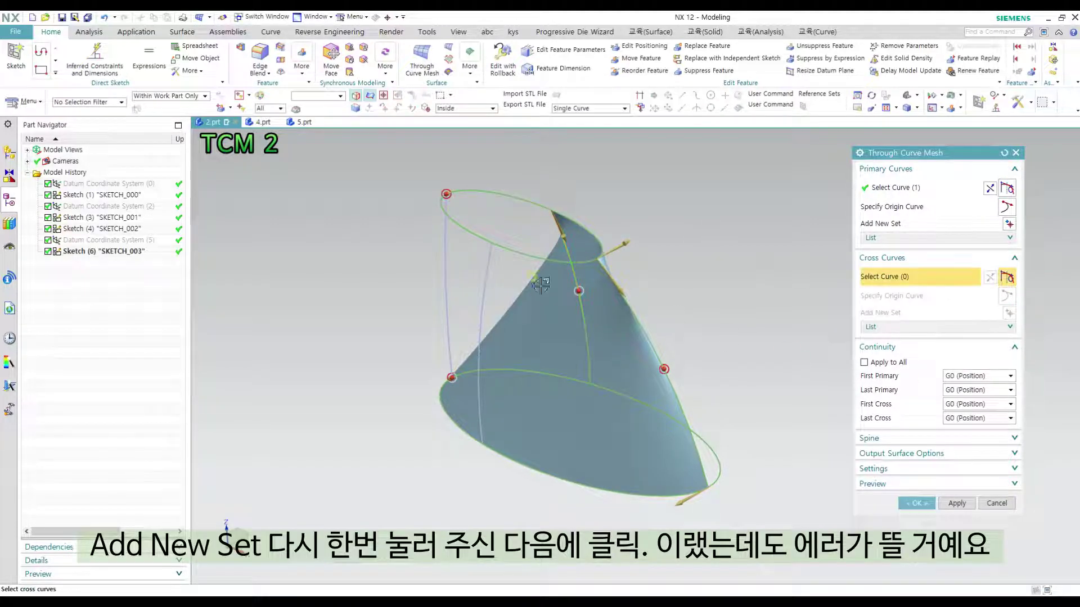
{"action": "left_click", "coordinate": [445, 239]}
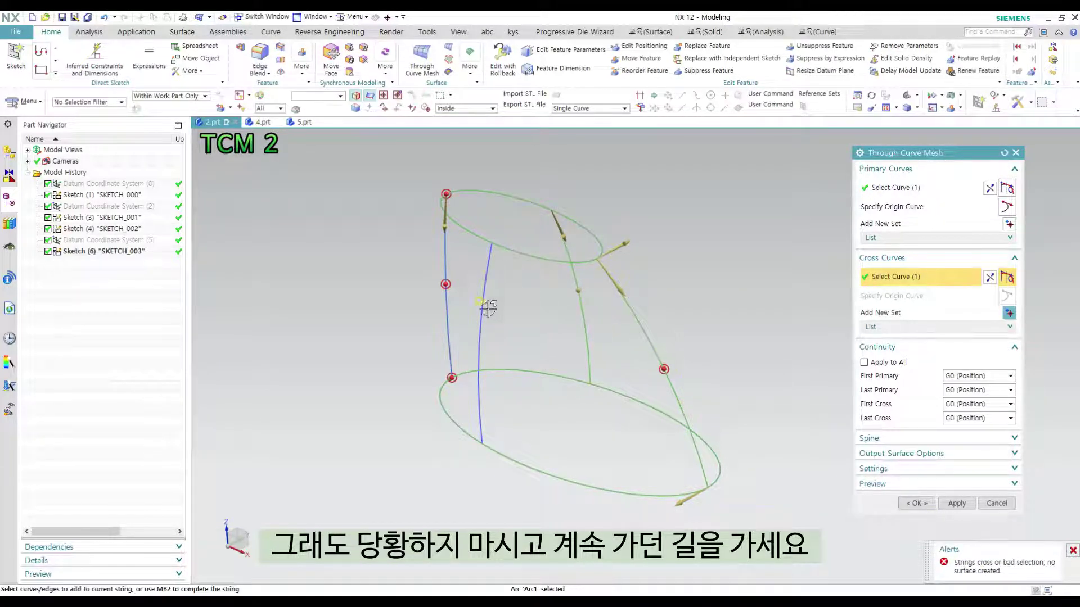
{"action": "middle_click_drag", "start_coordinate": [490, 306], "coordinate": [528, 300], "text": "shift"}
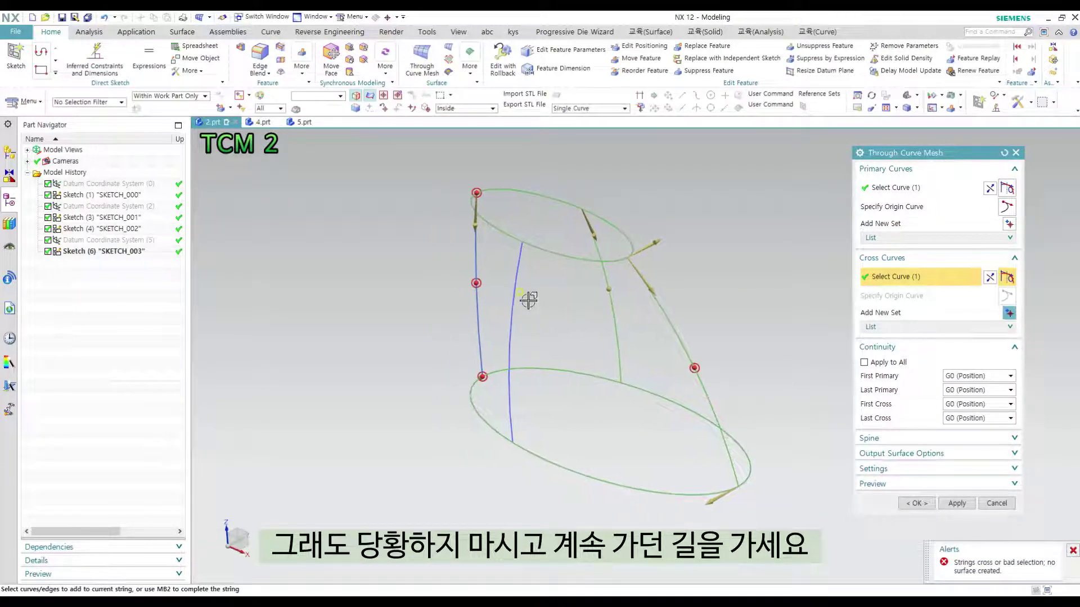
{"action": "left_click", "coordinate": [1003, 314]}
{"action": "left_click", "coordinate": [522, 263]}
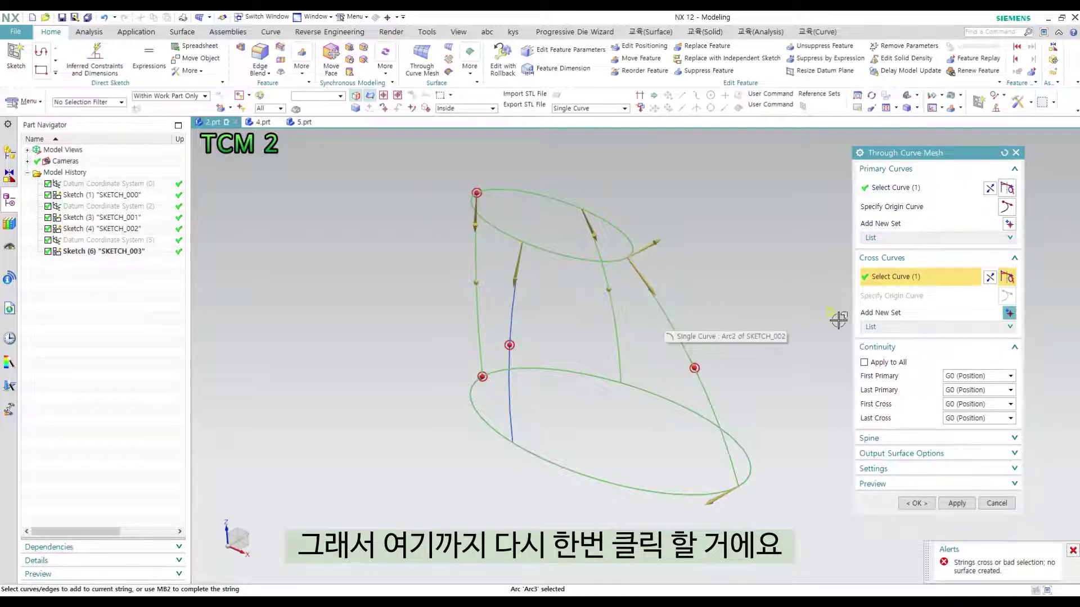
{"action": "left_click", "coordinate": [1008, 314]}
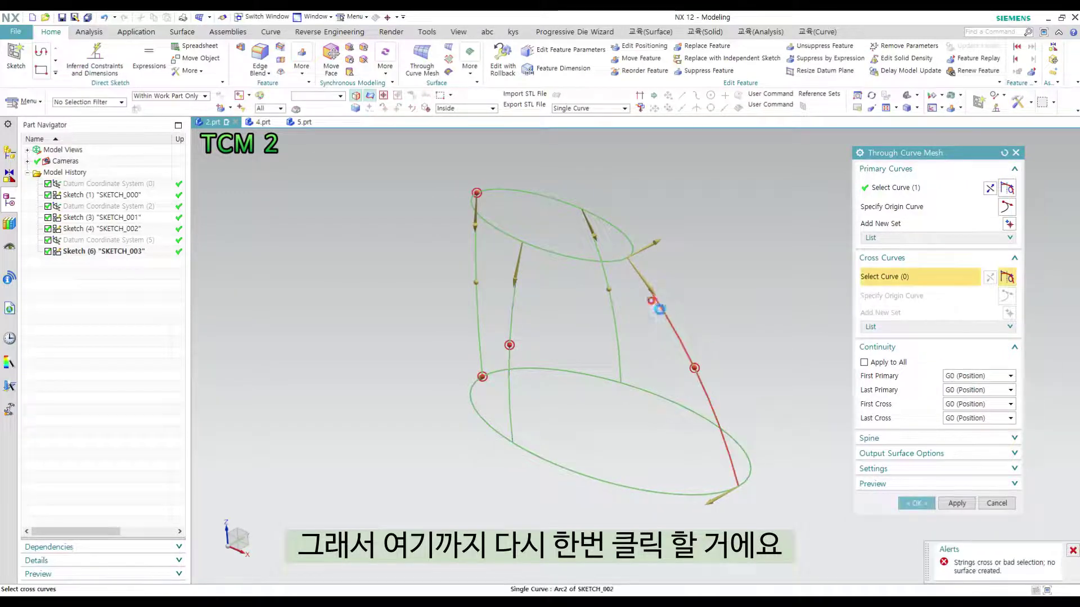
{"action": "left_click", "coordinate": [656, 308]}
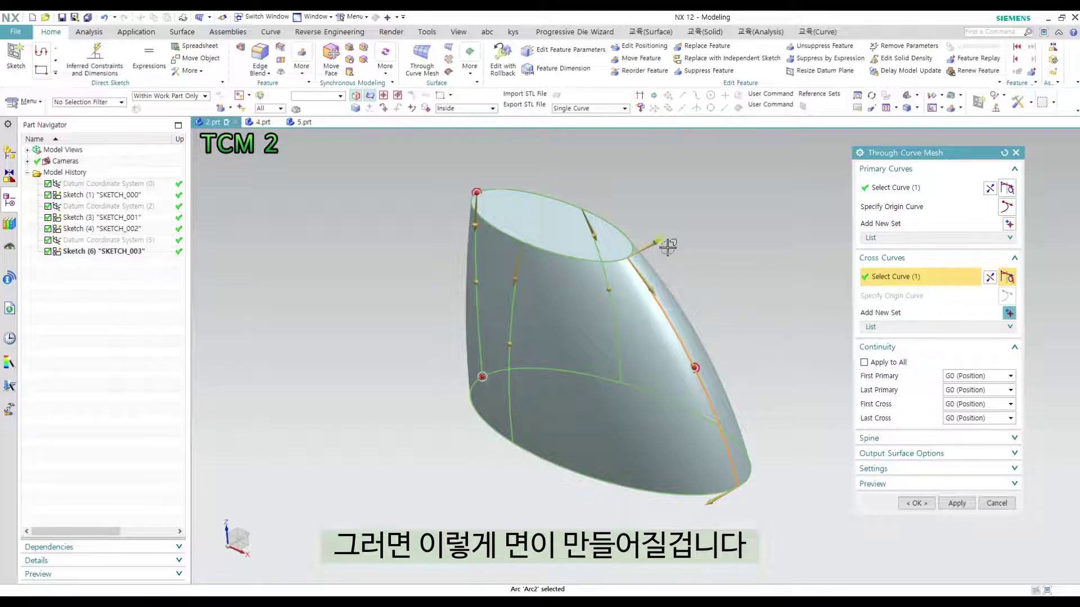
Examine the previewed surface where the front cross arc meets the upper ellipse for gaps between the curves.
{"action": "middle_click_drag", "start_coordinate": [719, 334], "coordinate": [680, 346], "text": "shift"}
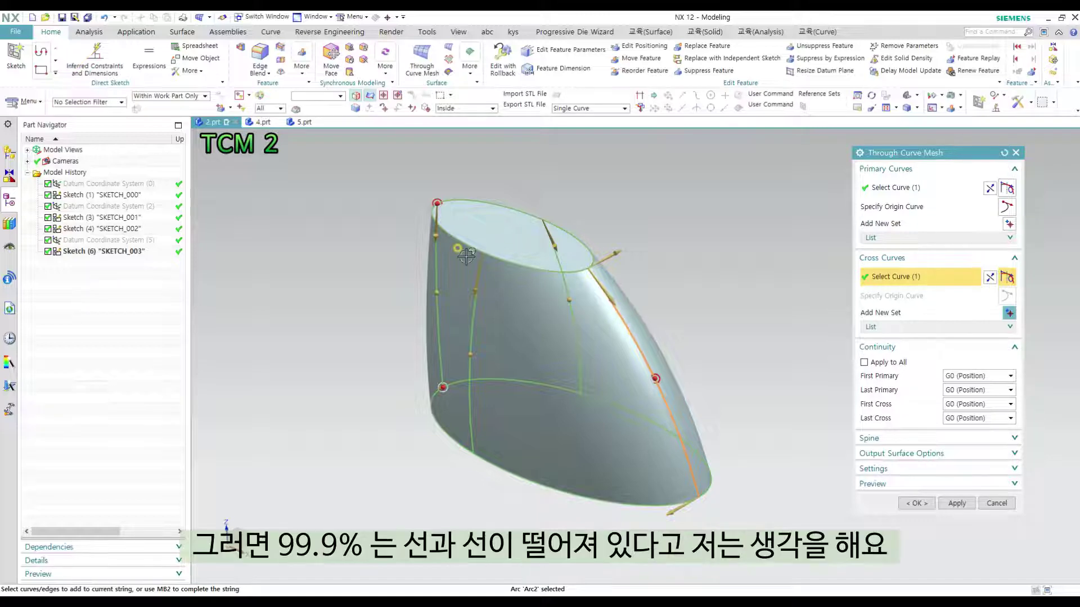
{"action": "scroll", "coordinate": [489, 239], "scroll_direction": "up", "scroll_amount": 3}
{"action": "scroll", "coordinate": [495, 237], "scroll_direction": "up", "scroll_amount": 3}
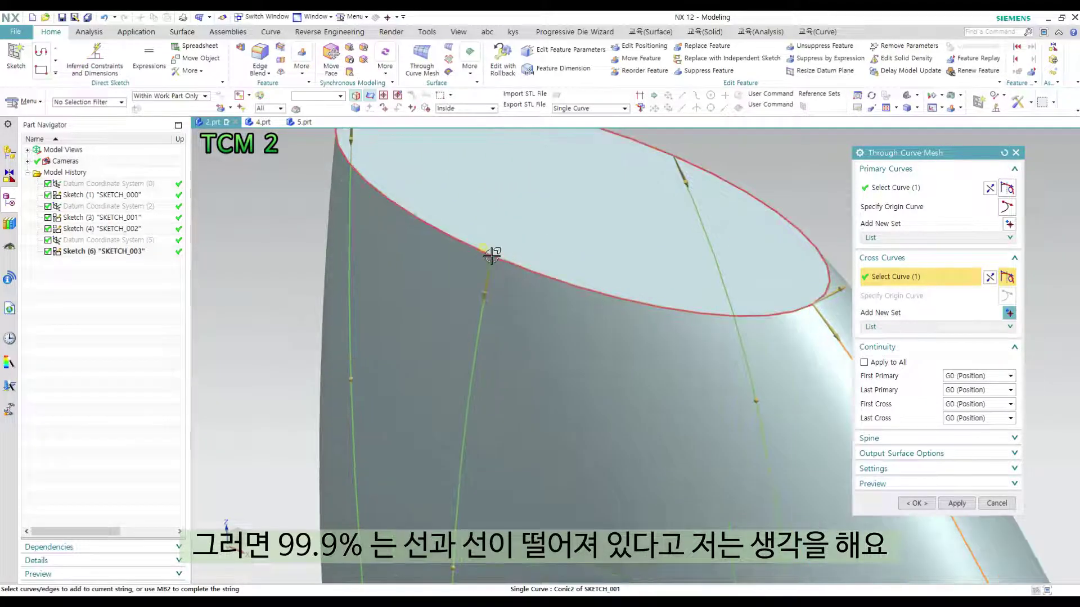
{"action": "scroll", "coordinate": [496, 250], "scroll_direction": "up", "scroll_amount": 2}
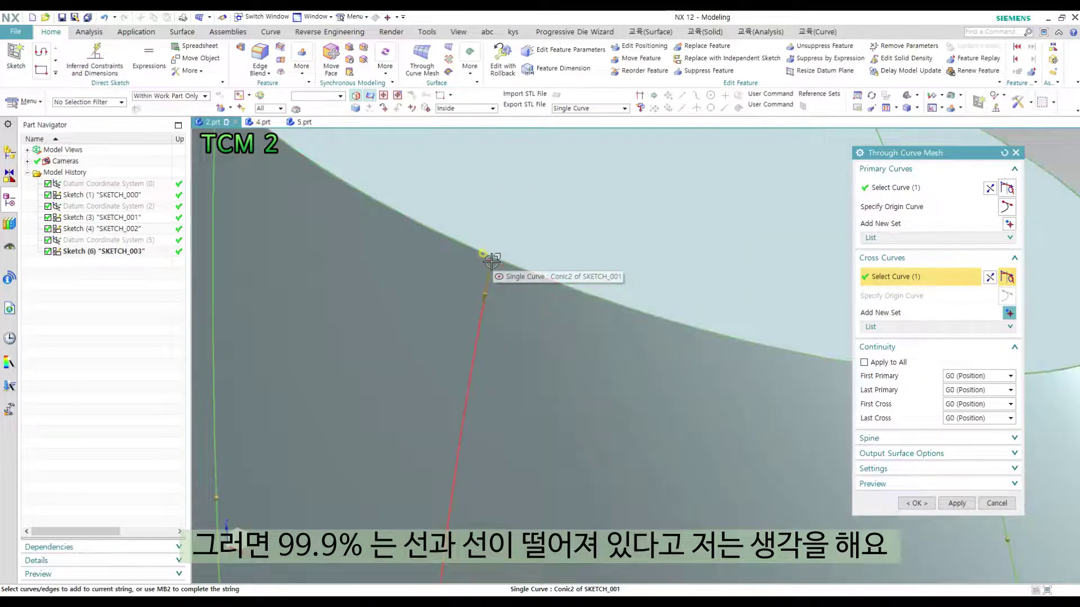
{"action": "scroll", "coordinate": [492, 253], "scroll_direction": "down", "scroll_amount": 5}
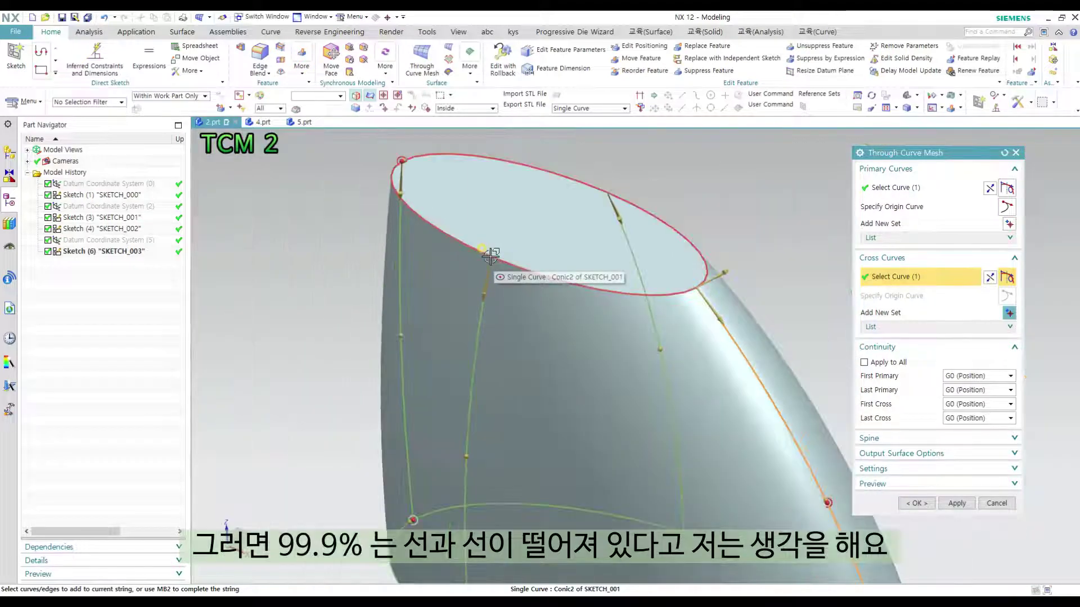
{"action": "middle_click_drag", "start_coordinate": [642, 292], "coordinate": [617, 261], "text": "shift"}
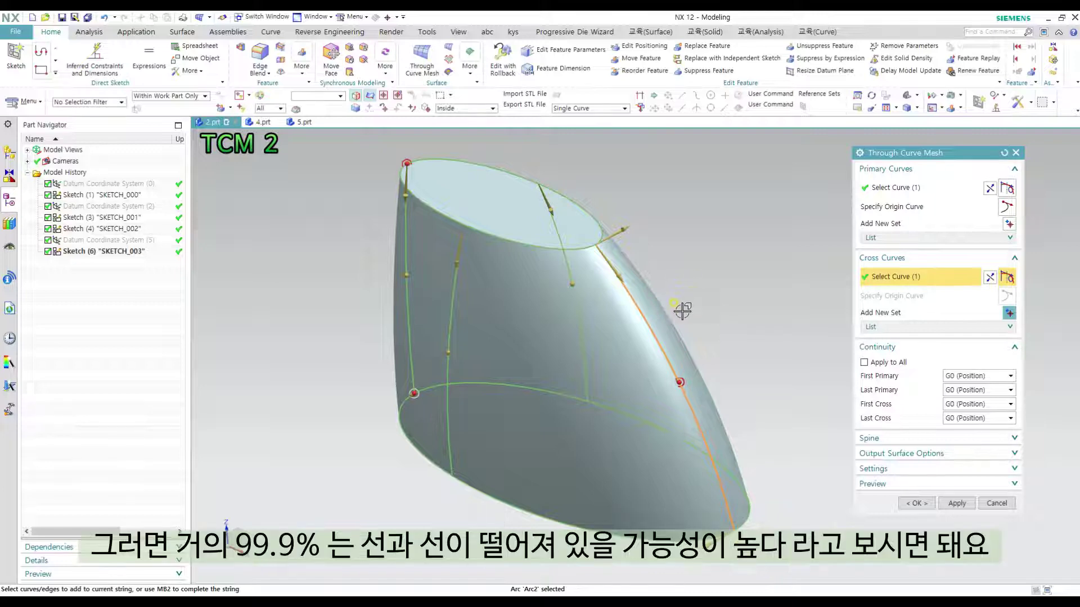
{"action": "scroll", "coordinate": [464, 226], "scroll_direction": "up", "scroll_amount": 1}
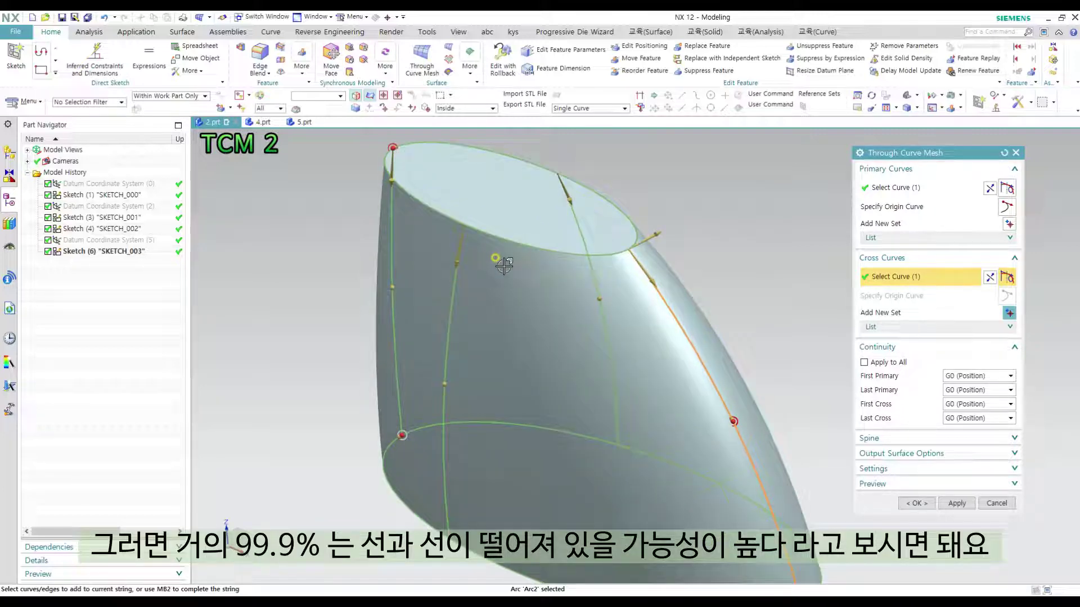
{"action": "scroll", "coordinate": [510, 261], "scroll_direction": "down", "scroll_amount": 1}
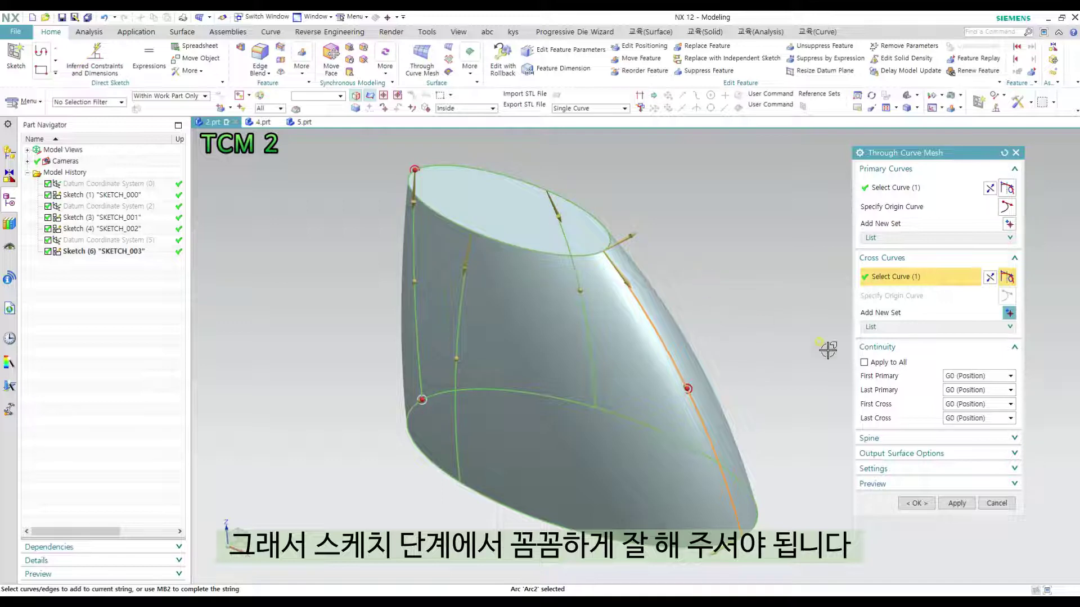
Create the curve mesh body and hide all sketches to leave only its shape in view.
{"action": "left_click", "coordinate": [915, 502]}
{"action": "mouse_move", "coordinate": [785, 352]}
{"action": "middle_mouse_down"}
{"action": "mouse_move", "coordinate": [771, 248]}
{"action": "mouse_move", "coordinate": [782, 351]}
{"action": "middle_mouse_up"}
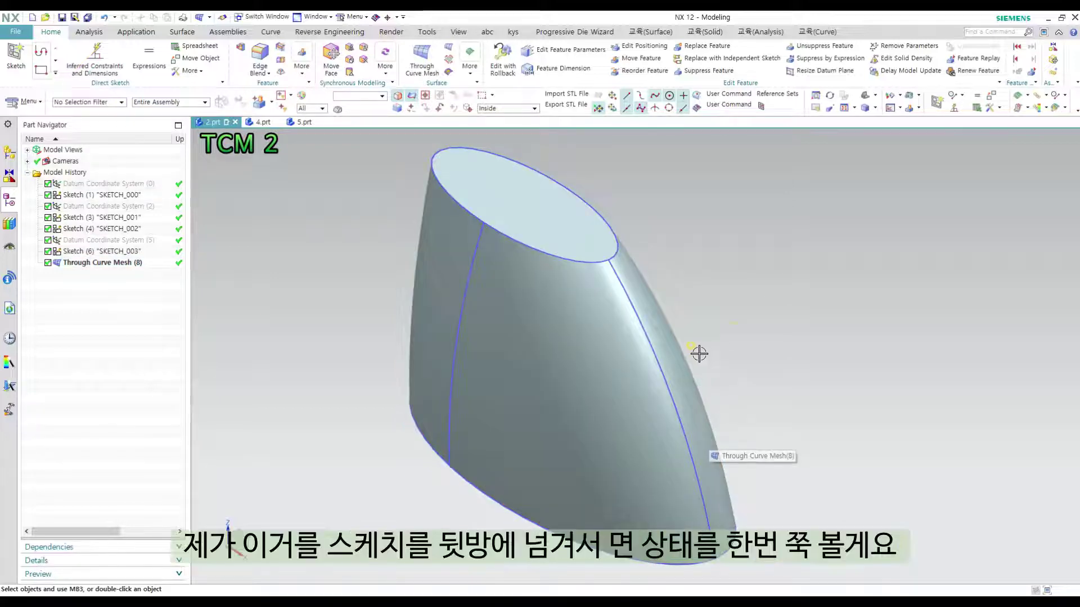
{"action": "left_click", "coordinate": [1018, 238]}
{"action": "middle_click", "coordinate": [778, 361]}
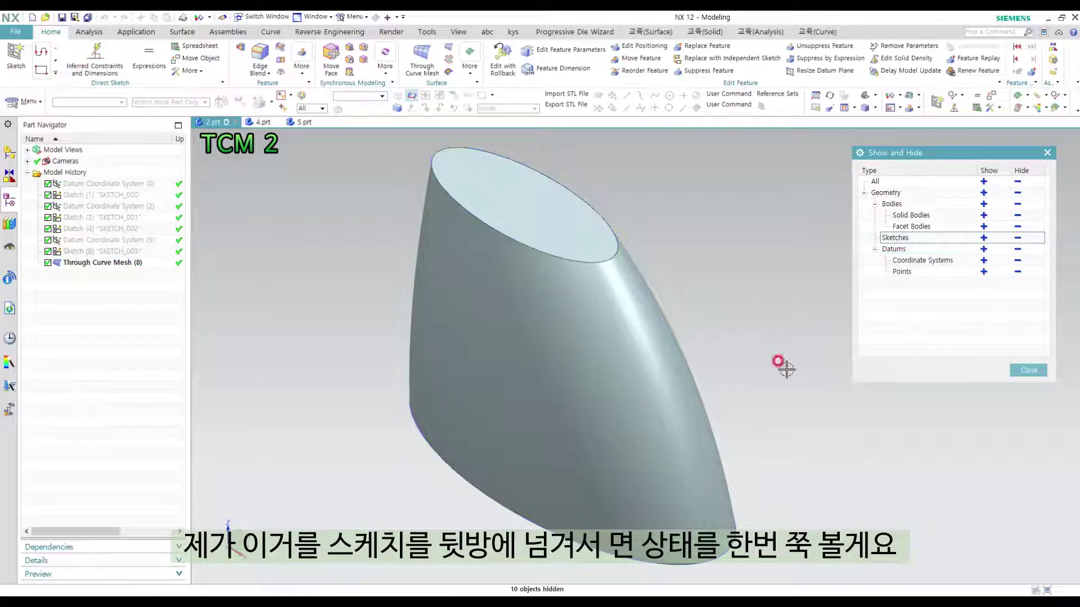
{"action": "mouse_move", "coordinate": [778, 361]}
{"action": "middle_mouse_down"}
{"action": "mouse_move", "coordinate": [760, 342]}
{"action": "mouse_move", "coordinate": [643, 320]}
{"action": "mouse_move", "coordinate": [561, 446]}
{"action": "mouse_move", "coordinate": [805, 316]}
{"action": "mouse_move", "coordinate": [541, 330]}
{"action": "mouse_move", "coordinate": [489, 314]}
{"action": "mouse_move", "coordinate": [755, 344]}
{"action": "middle_mouse_up"}
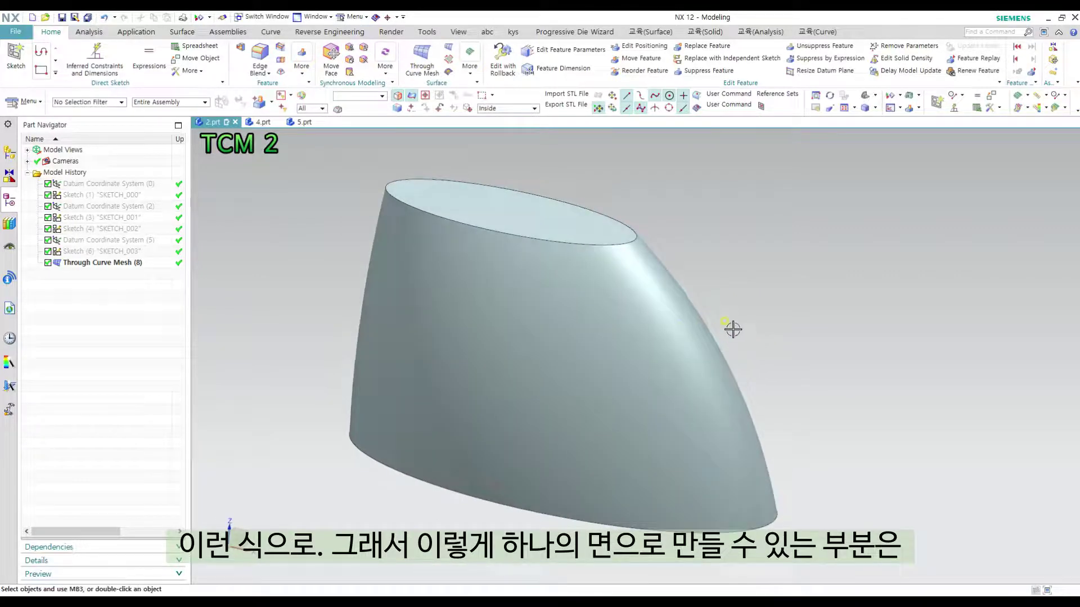
{"action": "middle_click_drag", "start_coordinate": [757, 301], "coordinate": [785, 326]}
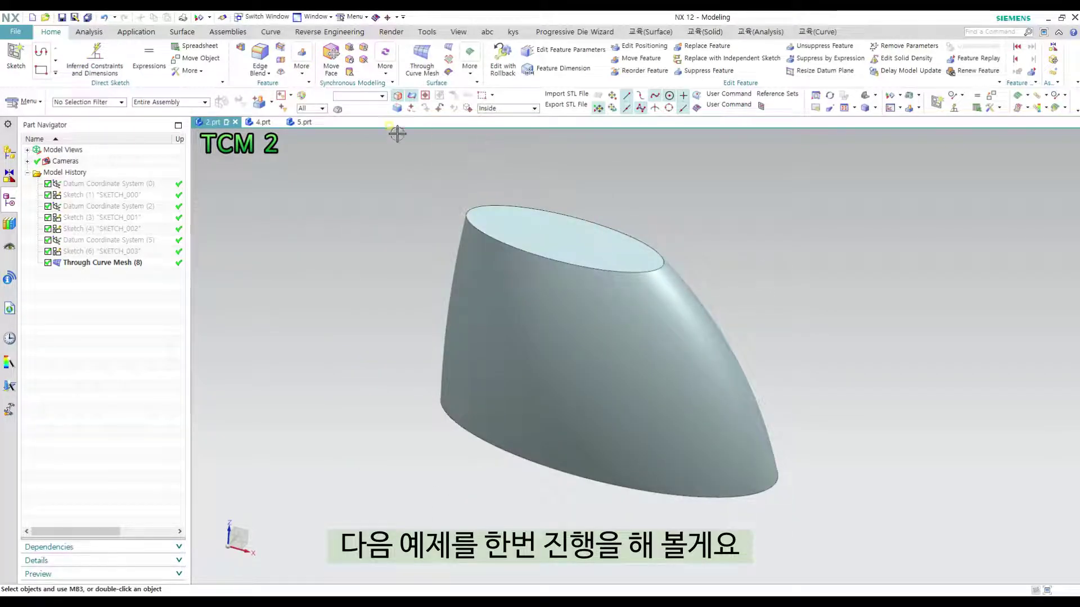
Switch to the part 4.prt and view its three closed sections and the curves joining them.
{"action": "left_click", "coordinate": [263, 122]}
{"action": "middle_click_drag", "start_coordinate": [514, 272], "coordinate": [554, 313]}
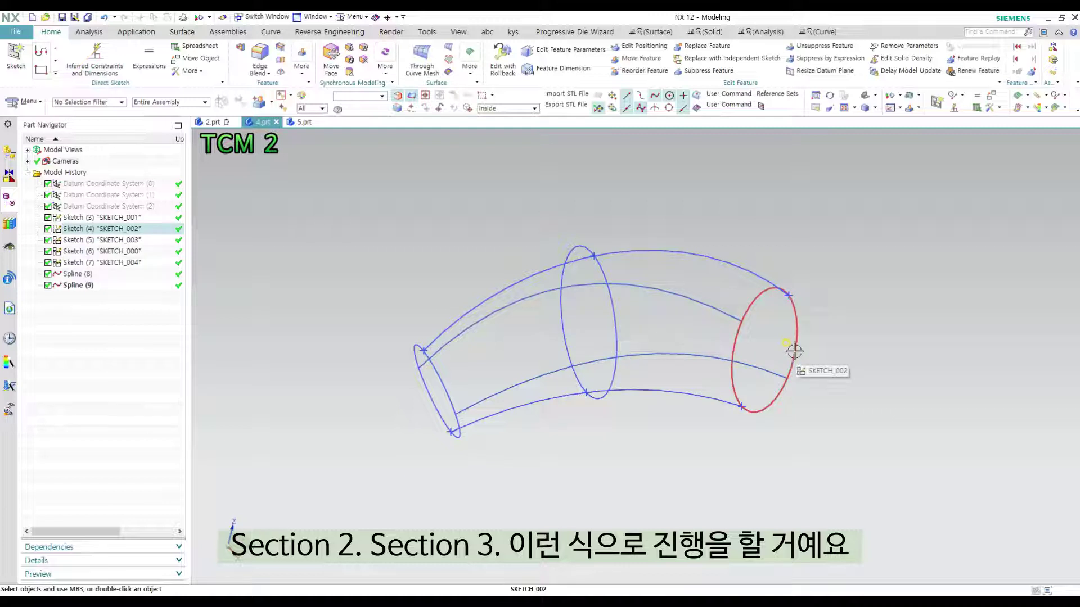
{"action": "scroll", "coordinate": [669, 333], "scroll_direction": "down", "scroll_amount": 3}
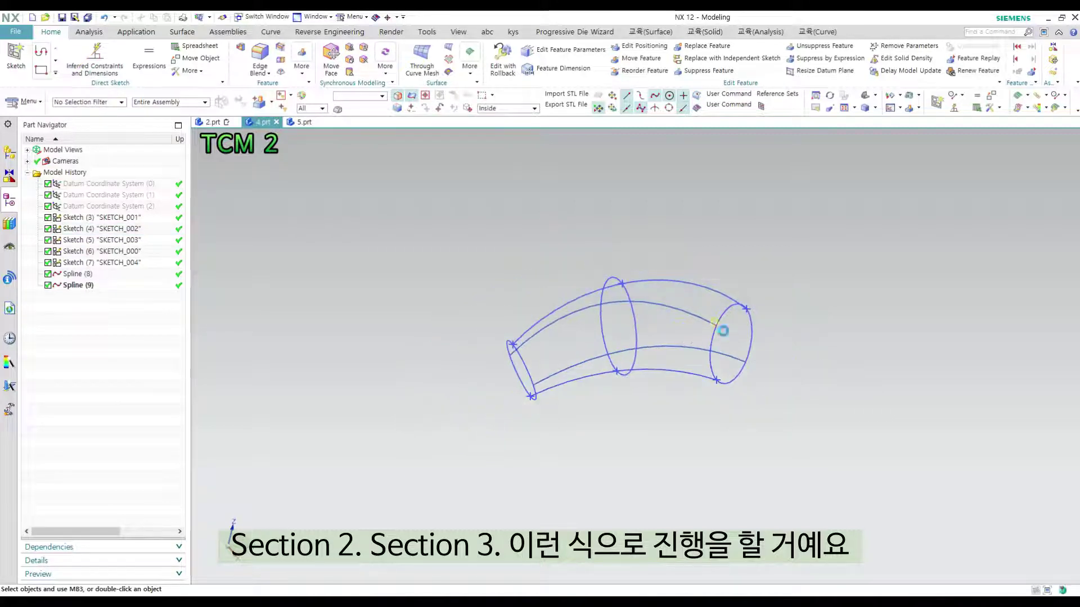
Start a Through Curve Mesh and add the small end, middle and large end sections as separate primary curve sets.
{"action": "left_click", "coordinate": [529, 360]}
{"action": "middle_click", "coordinate": [661, 336]}
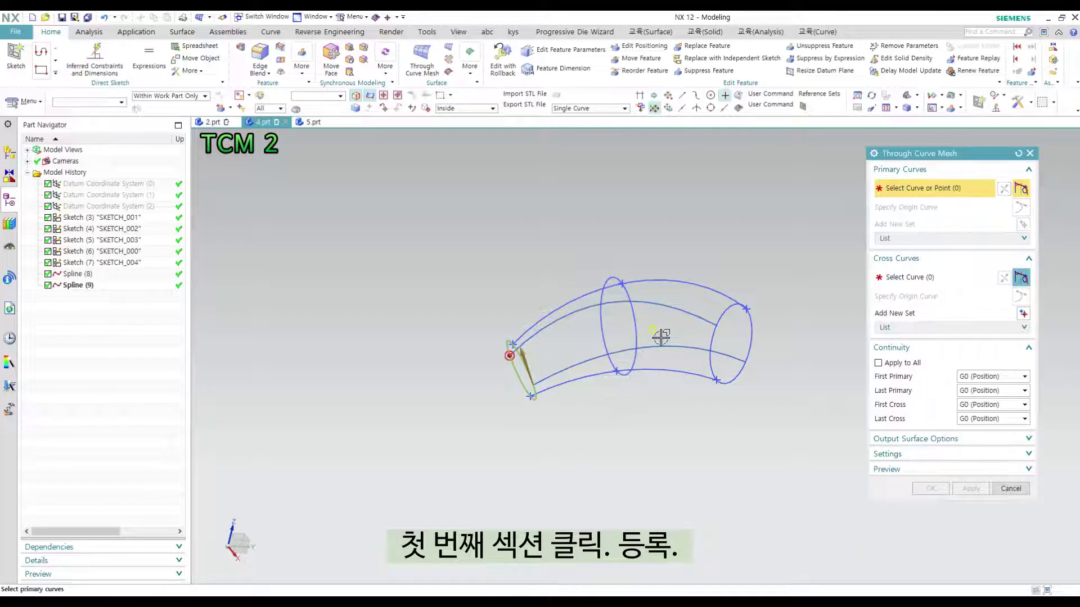
{"action": "left_click", "coordinate": [636, 317]}
{"action": "middle_click", "coordinate": [715, 369]}
{"action": "left_click", "coordinate": [753, 347]}
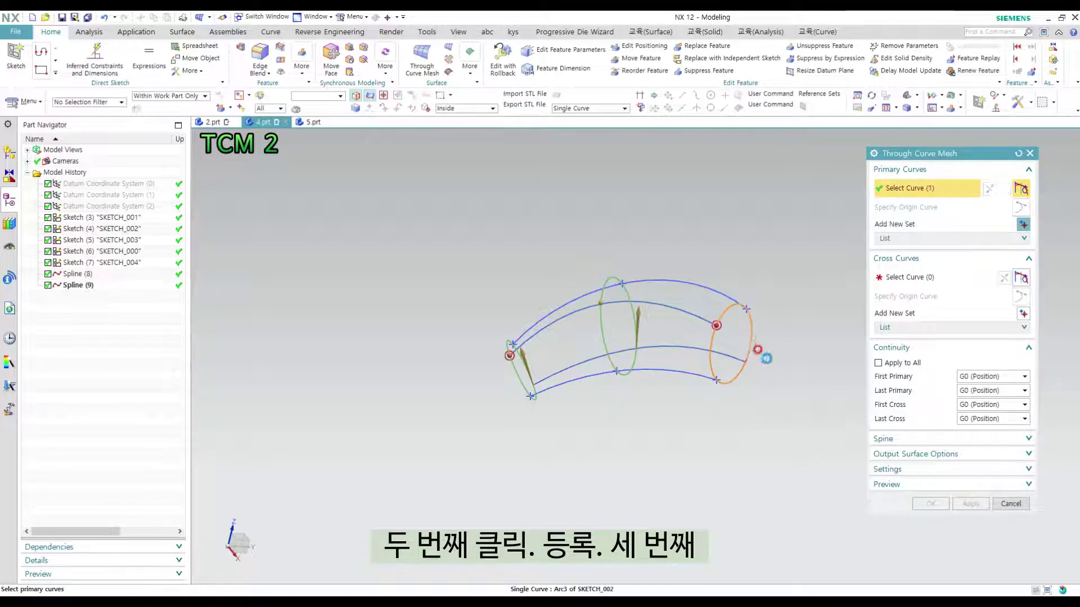
{"action": "middle_click", "coordinate": [766, 358]}
{"action": "middle_click", "coordinate": [792, 369]}
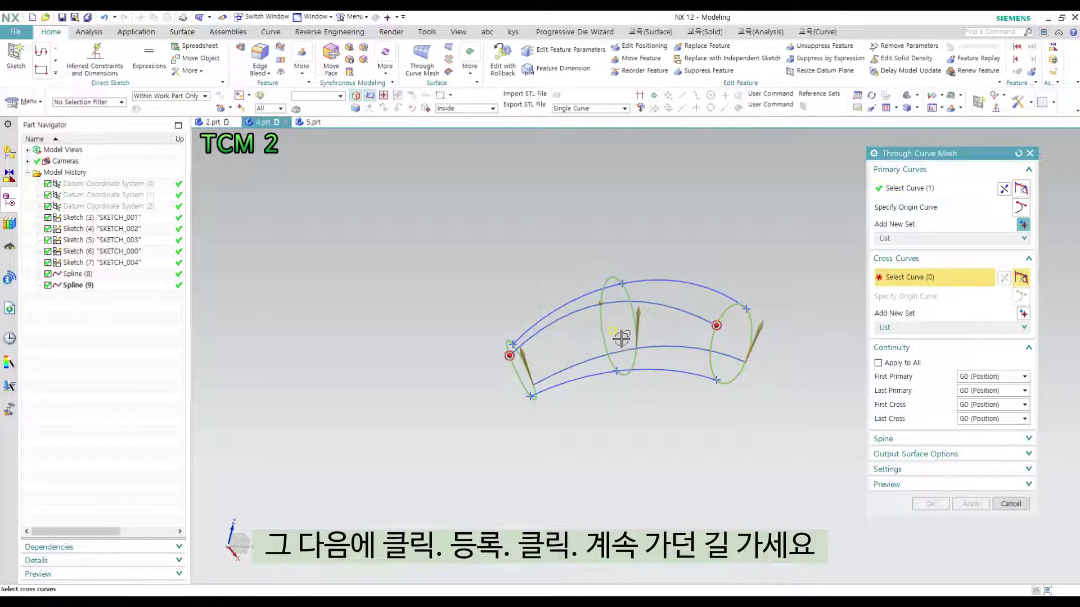
Try adding the upper arc, the upper spline, the lower arc and the lower spline as separate cross curve sets.
{"action": "middle_click_drag", "start_coordinate": [621, 338], "coordinate": [585, 333]}
{"action": "left_click", "coordinate": [572, 337]}
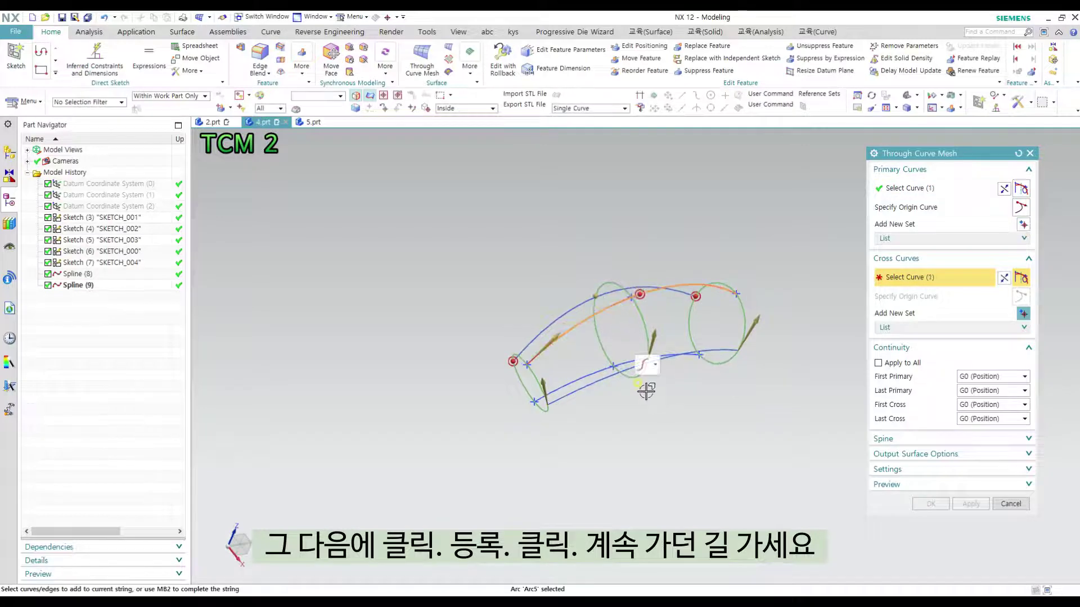
{"action": "middle_click", "coordinate": [584, 334]}
{"action": "left_click", "coordinate": [559, 316]}
{"action": "middle_click_drag", "start_coordinate": [659, 397], "coordinate": [573, 326]}
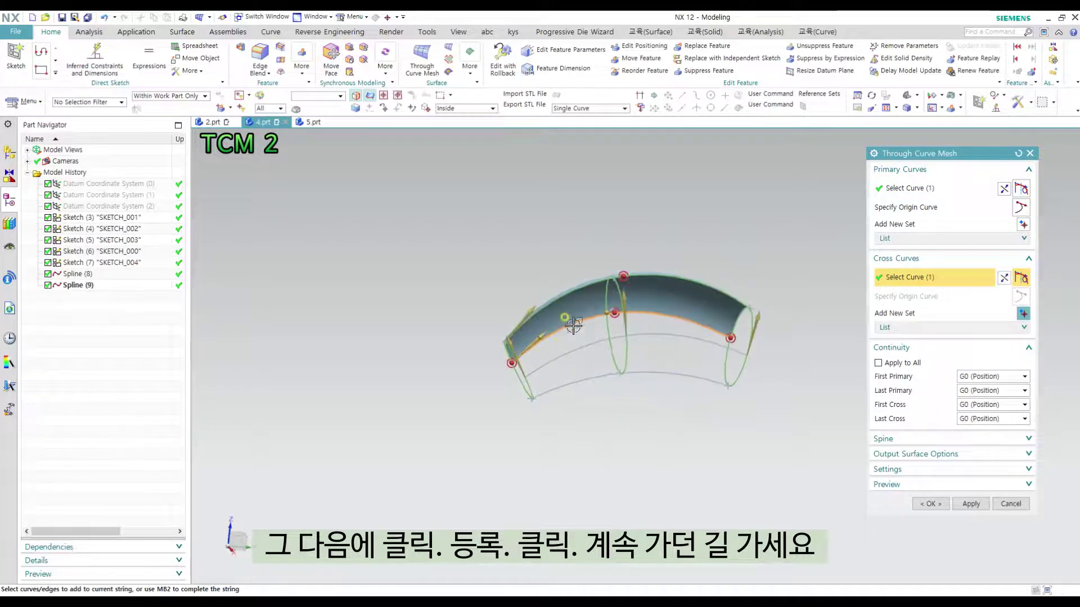
{"action": "middle_click", "coordinate": [851, 310]}
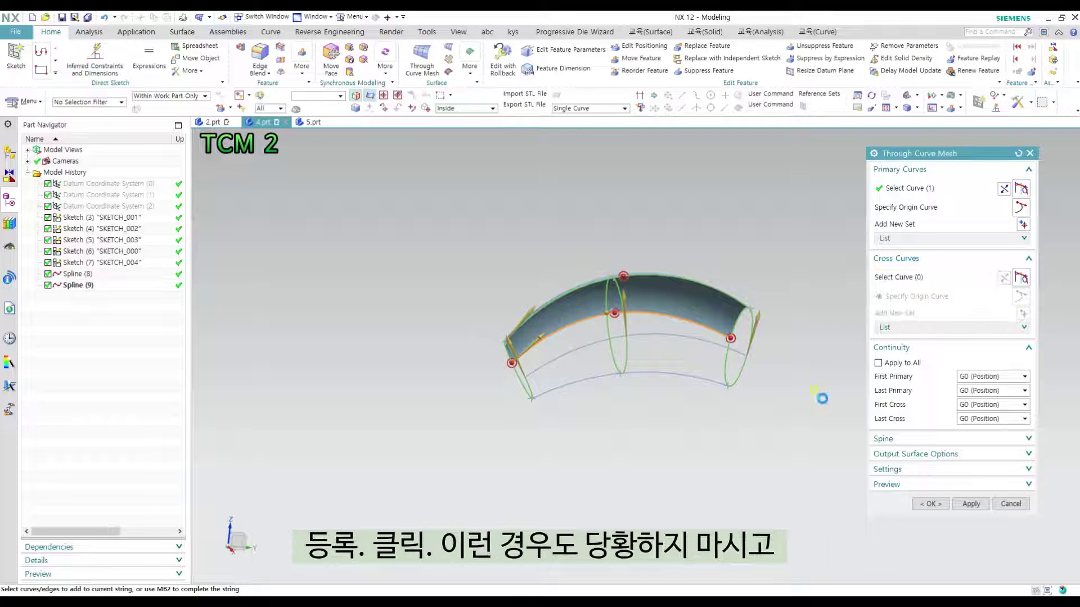
{"action": "left_click", "coordinate": [554, 386]}
{"action": "middle_click_drag", "start_coordinate": [554, 385], "coordinate": [594, 380]}
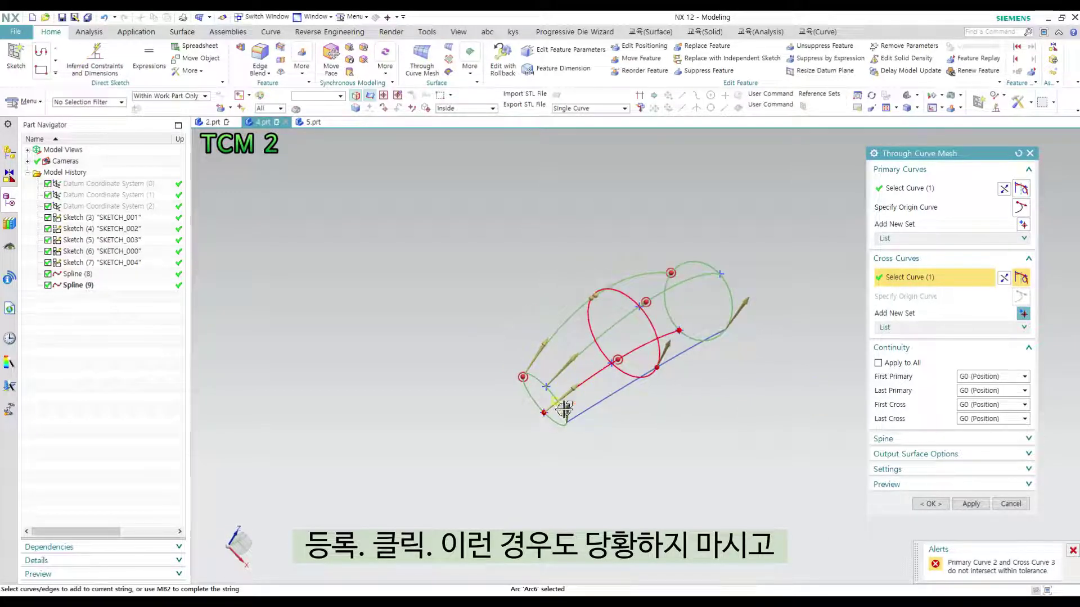
{"action": "middle_click", "coordinate": [586, 411]}
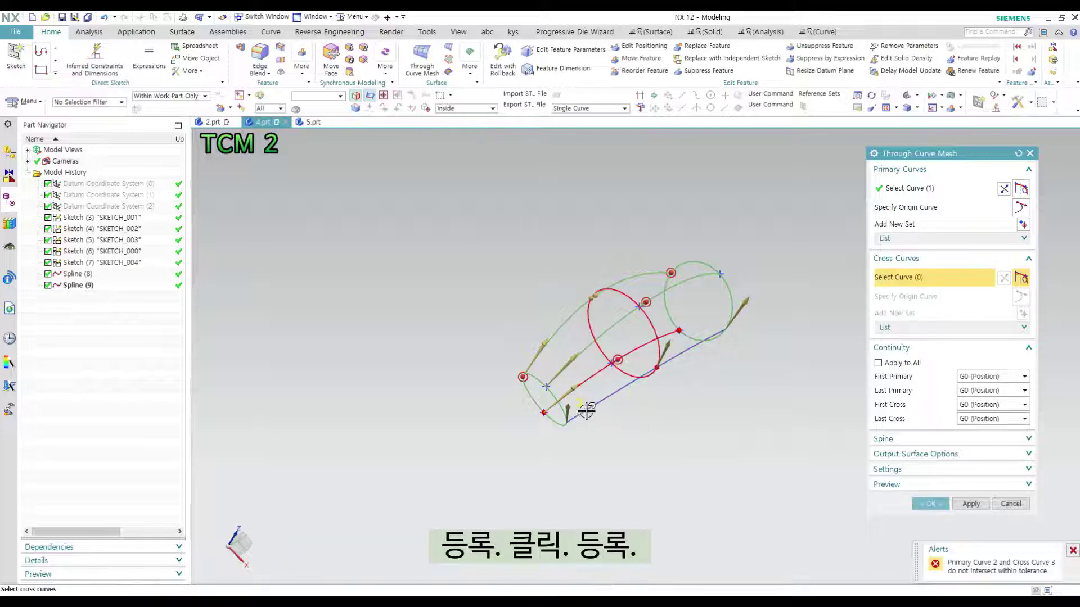
{"action": "left_click", "coordinate": [587, 411]}
{"action": "middle_click", "coordinate": [628, 390]}
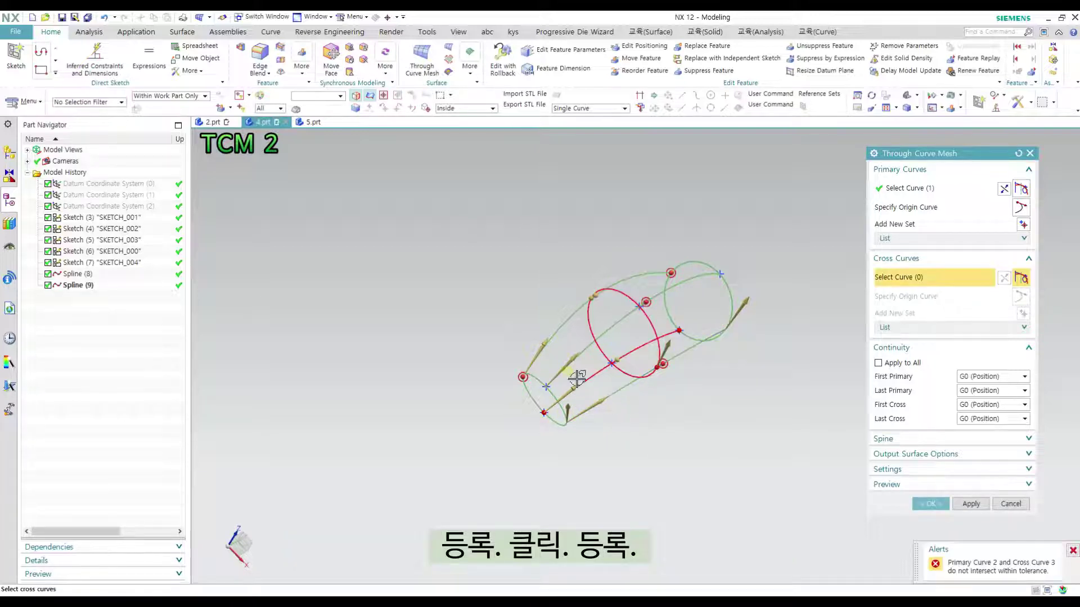
Try to close the loop by adding the upper arc again as the last cross curve, and cancel the curve mesh.
{"action": "scroll", "coordinate": [573, 352], "scroll_direction": "up", "scroll_amount": 3}
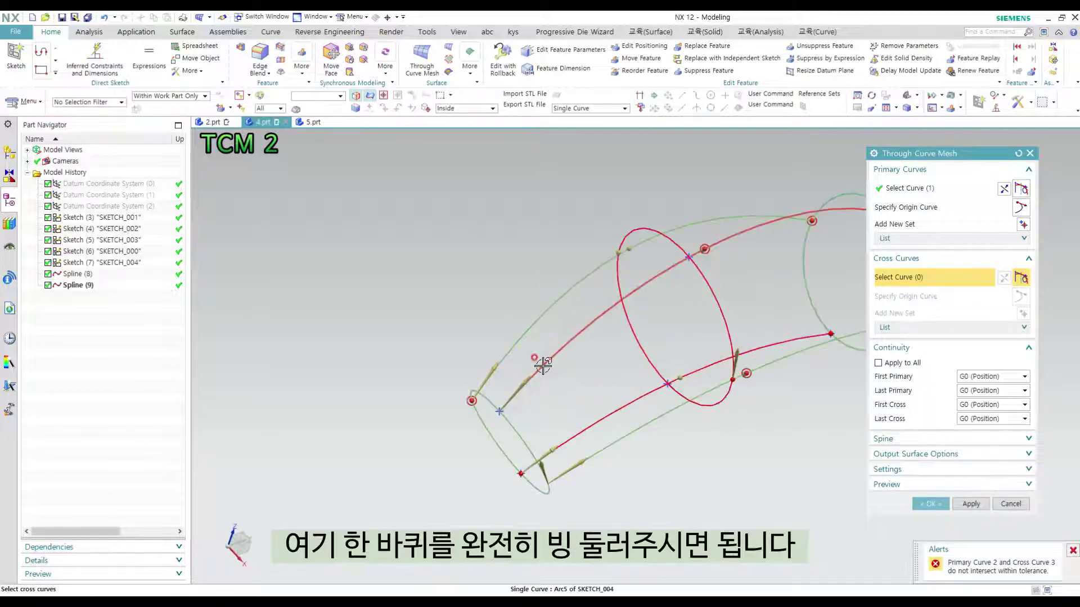
{"action": "left_click", "coordinate": [707, 419]}
{"action": "scroll", "coordinate": [697, 416], "scroll_direction": "down", "scroll_amount": 2}
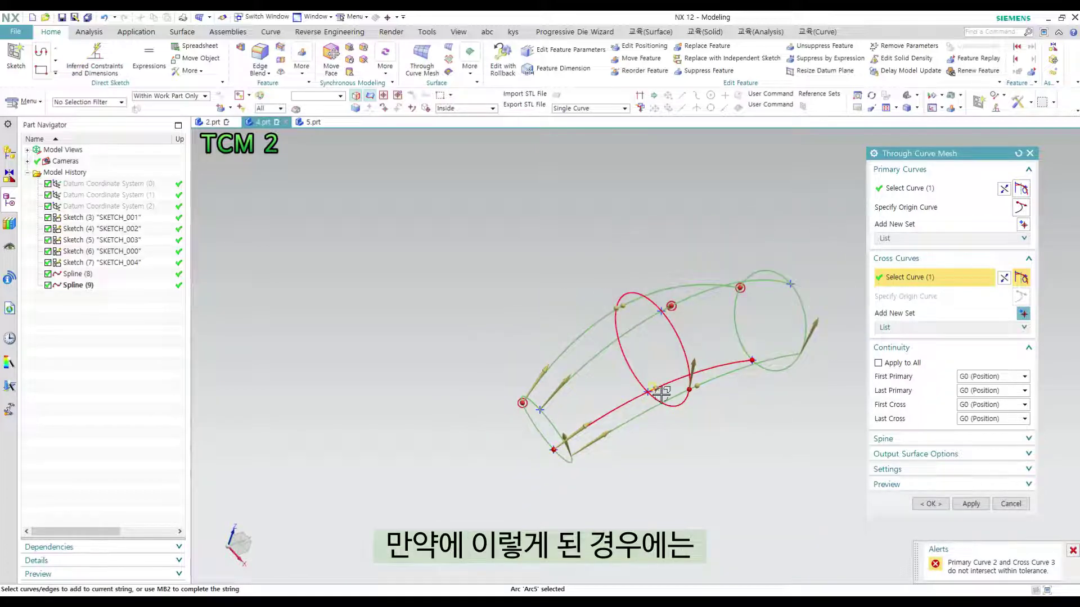
{"action": "scroll", "coordinate": [756, 360], "scroll_direction": "up", "scroll_amount": 1}
{"action": "scroll", "coordinate": [673, 371], "scroll_direction": "down", "scroll_amount": 2}
{"action": "key", "text": "Escape"}
{"action": "scroll", "coordinate": [646, 403], "scroll_direction": "down", "scroll_amount": 2}
{"action": "scroll", "coordinate": [693, 393], "scroll_direction": "up", "scroll_amount": 2}
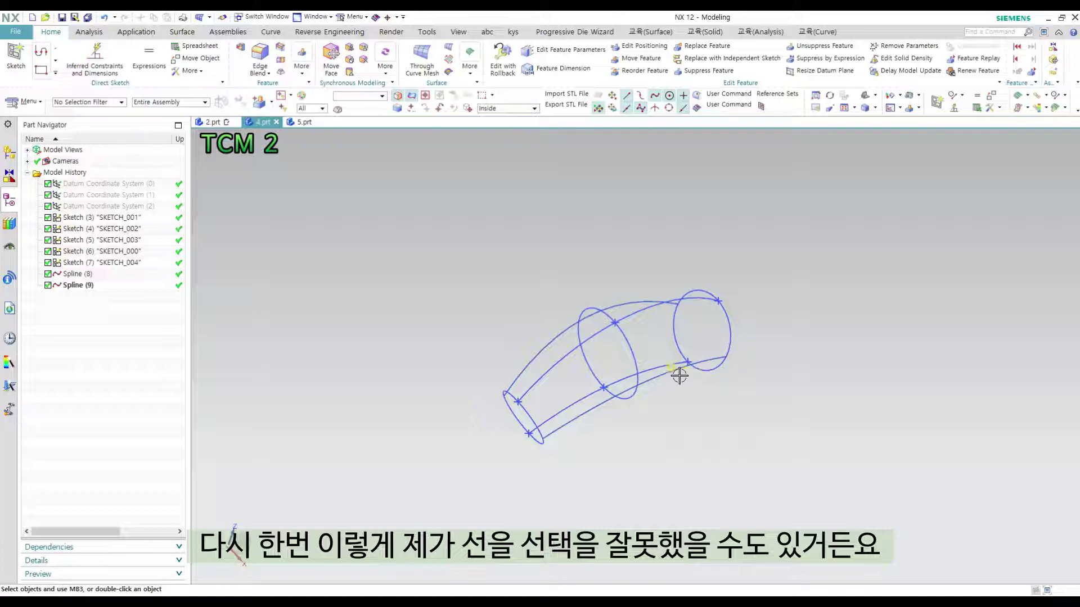
Restart Through Curve Mesh and add the three closed sections one by one as primary curve sets, from the small end onward.
{"action": "key", "text": "F4"}
{"action": "scroll", "coordinate": [518, 403], "scroll_direction": "up", "scroll_amount": 1}
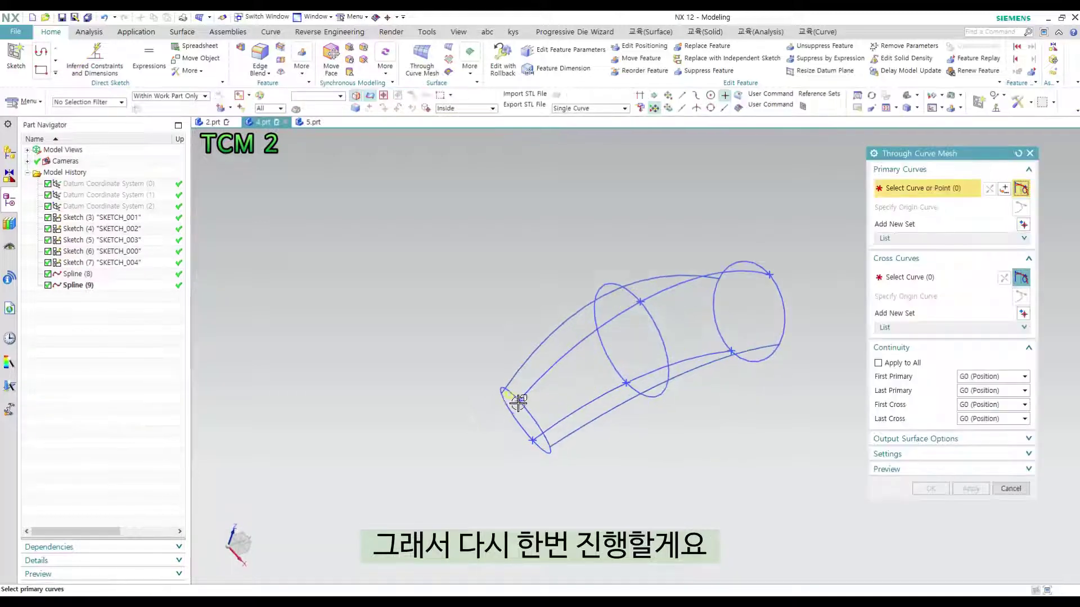
{"action": "left_click", "coordinate": [512, 392]}
{"action": "middle_click", "coordinate": [634, 361]}
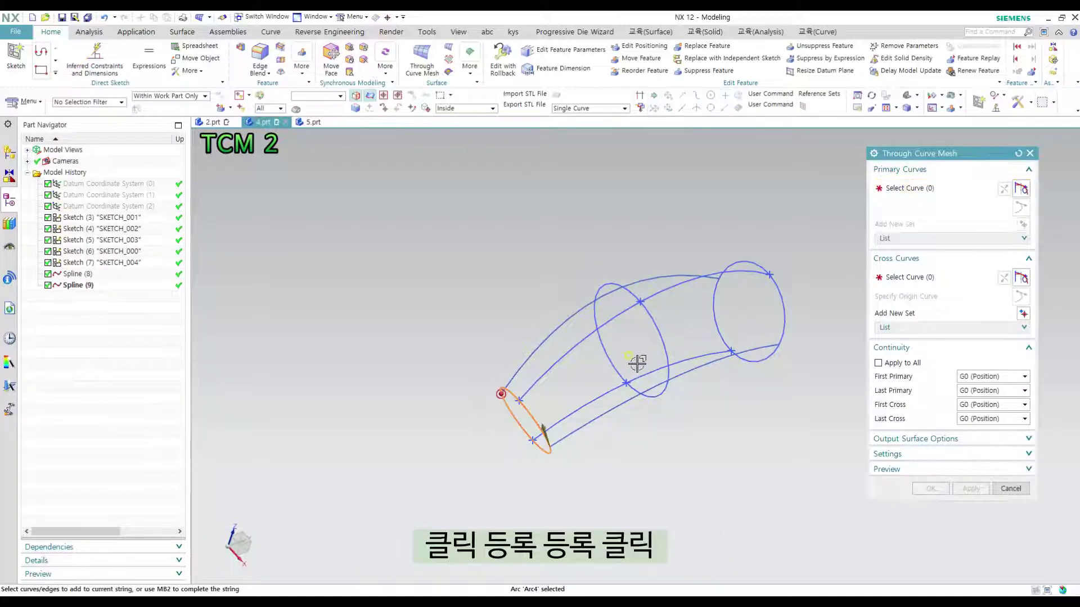
{"action": "left_click", "coordinate": [652, 315]}
{"action": "middle_click", "coordinate": [720, 319]}
{"action": "left_click", "coordinate": [783, 304]}
{"action": "middle_click", "coordinate": [819, 308]}
{"action": "middle_click", "coordinate": [819, 309]}
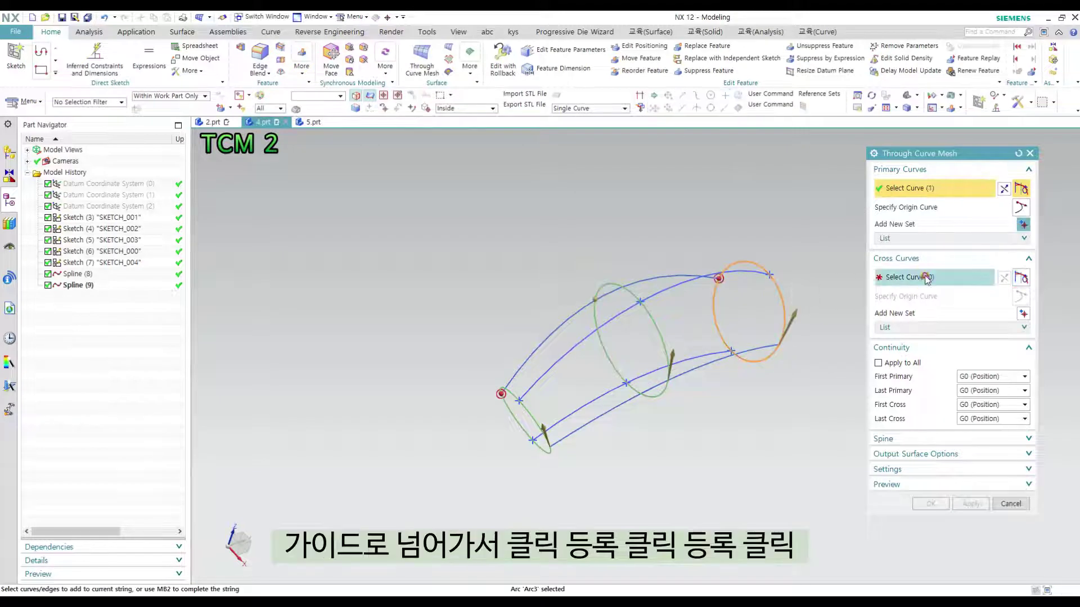
Add the upper arc, the upper spline and the lower arc as cross curve sets, deselecting the wrongly picked lower spline.
{"action": "left_click", "coordinate": [557, 366]}
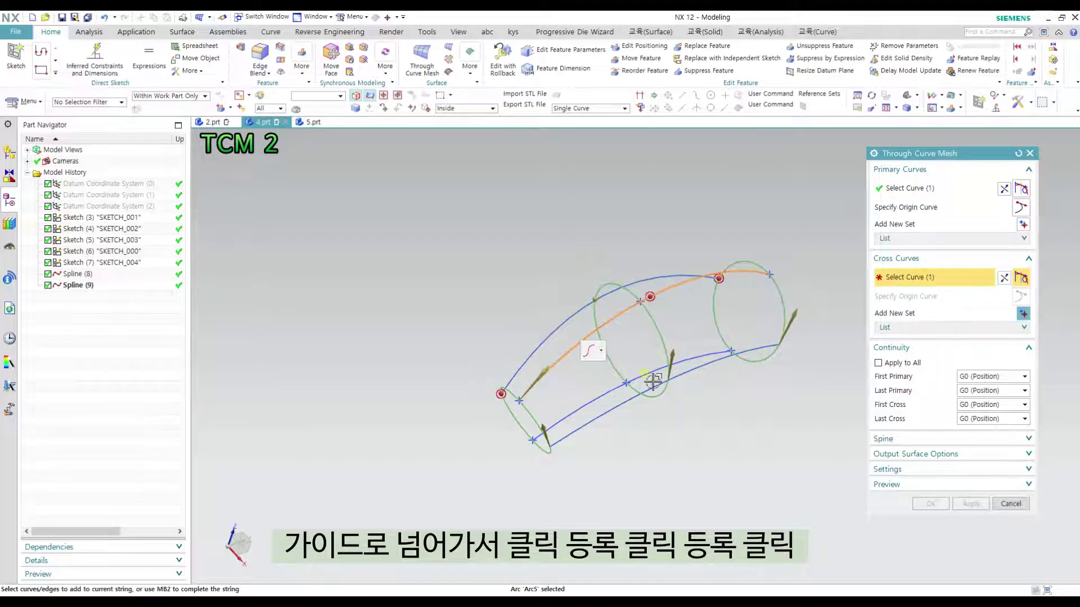
{"action": "middle_click", "coordinate": [599, 318]}
{"action": "left_click", "coordinate": [541, 349]}
{"action": "middle_click", "coordinate": [599, 385]}
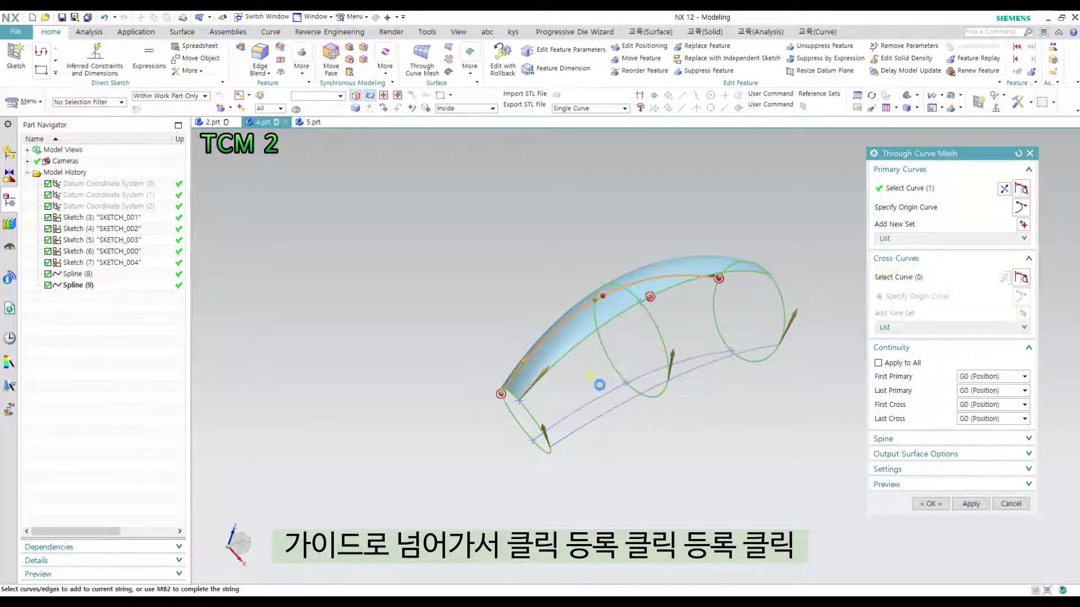
{"action": "left_click", "coordinate": [628, 445]}
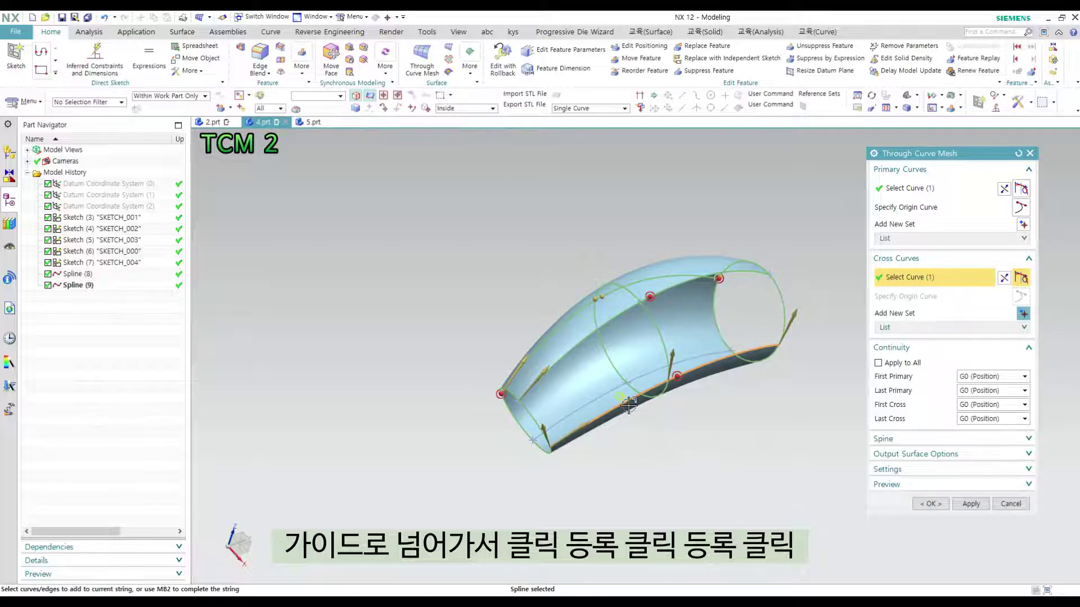
{"action": "middle_click_drag", "start_coordinate": [628, 404], "coordinate": [572, 355]}
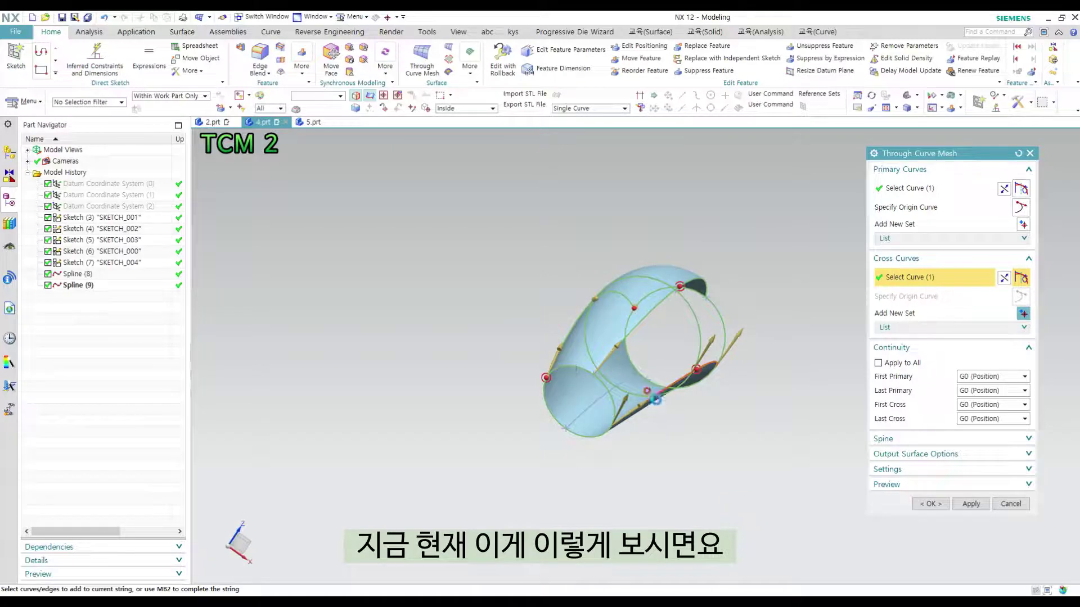
{"action": "left_click", "coordinate": [656, 399], "text": "shift"}
{"action": "left_click", "coordinate": [588, 411]}
Examine where Primary Curve 2, the middle section, meets Cross Curve 3, the lower arc, for a gap.
{"action": "middle_click_drag", "start_coordinate": [665, 416], "coordinate": [647, 382]}
{"action": "scroll", "coordinate": [656, 378], "scroll_direction": "up", "scroll_amount": 8}
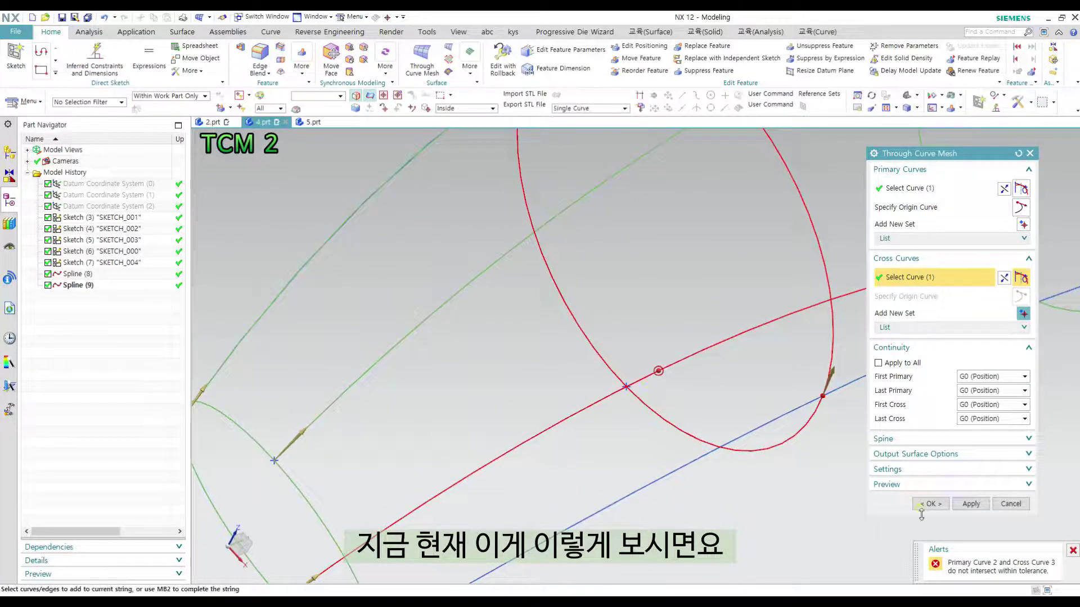
{"action": "scroll", "coordinate": [701, 347], "scroll_direction": "down", "scroll_amount": 5}
{"action": "middle_click_drag", "start_coordinate": [756, 366], "coordinate": [753, 362]}
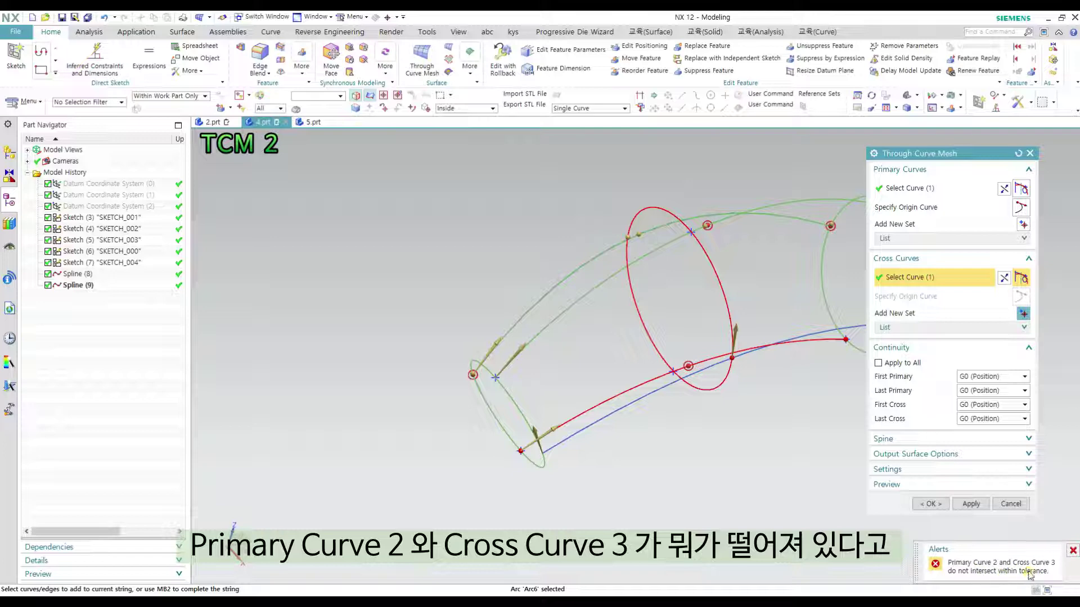
{"action": "middle_click_drag", "start_coordinate": [834, 497], "coordinate": [692, 384]}
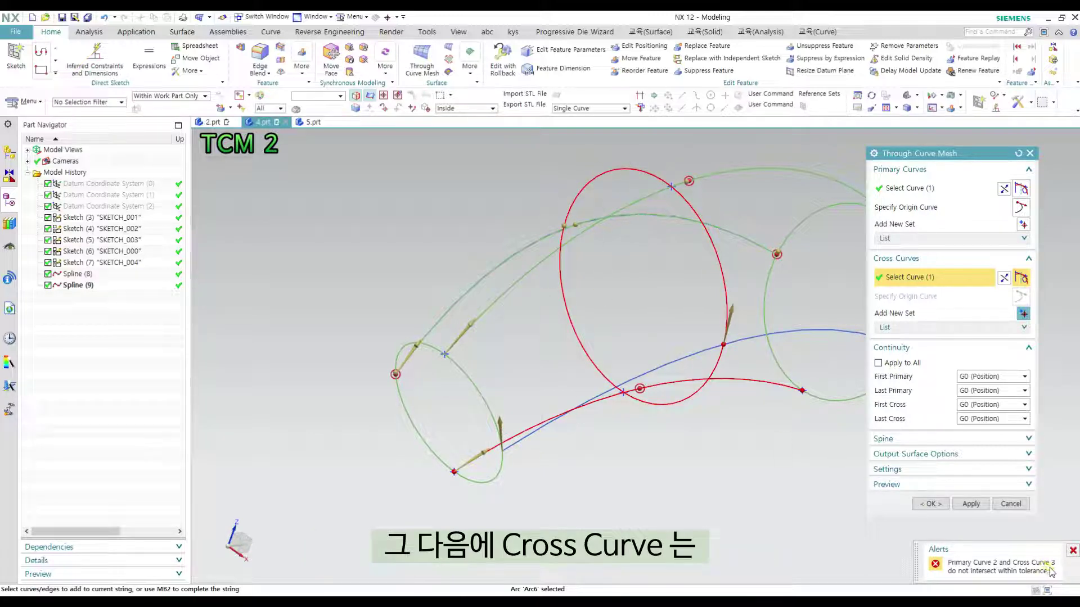
{"action": "middle_click_drag", "start_coordinate": [708, 364], "coordinate": [715, 384]}
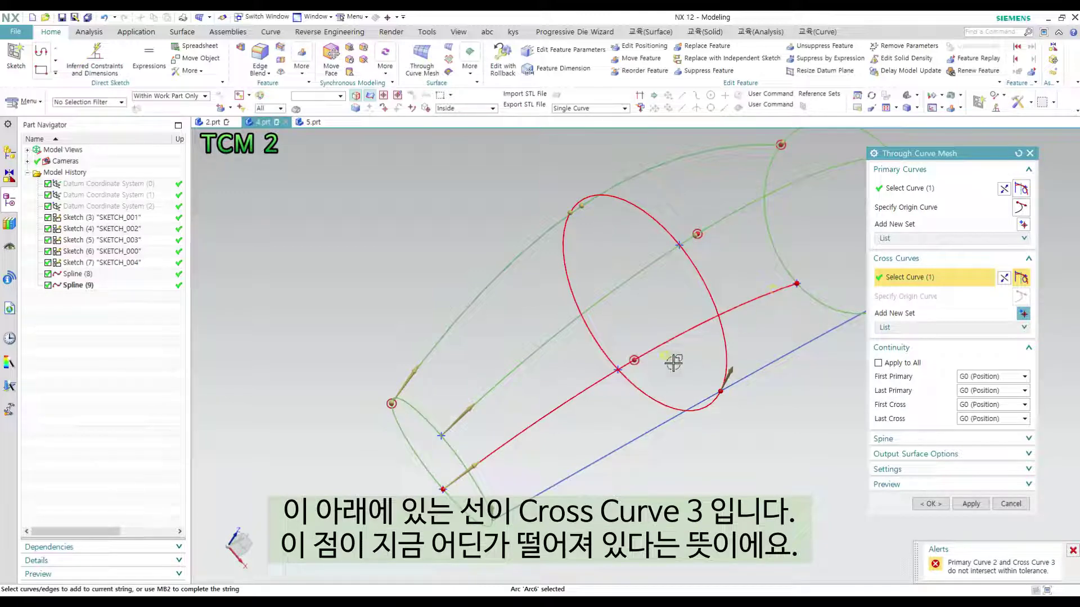
Cancel the curve mesh and inspect up close how the intersection point on the middle section lines up with the lower arc.
{"action": "key", "text": "Escape"}
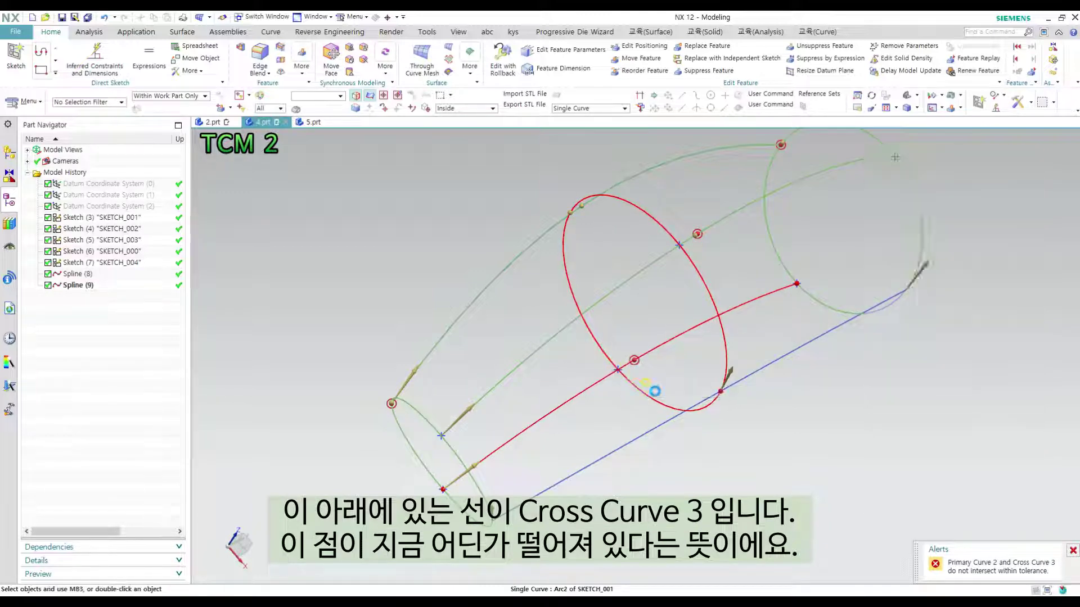
{"action": "mouse_move", "coordinate": [622, 376]}
{"action": "middle_mouse_down"}
{"action": "mouse_move", "coordinate": [607, 362]}
{"action": "mouse_move", "coordinate": [622, 374]}
{"action": "middle_mouse_up"}
{"action": "scroll", "coordinate": [622, 373], "scroll_direction": "up", "scroll_amount": 10}
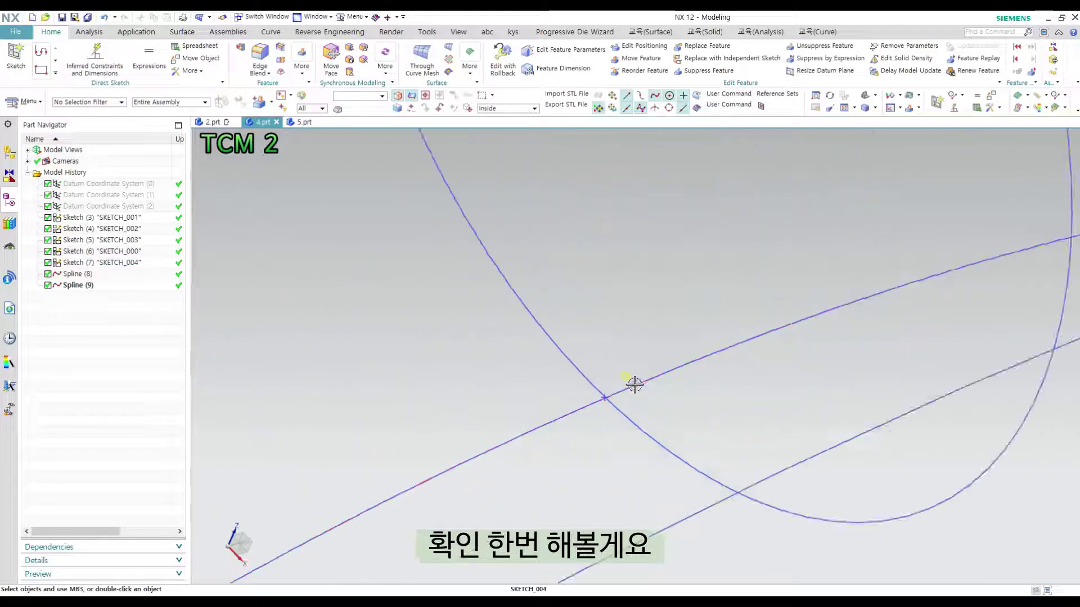
{"action": "scroll", "coordinate": [587, 386], "scroll_direction": "up", "scroll_amount": 2}
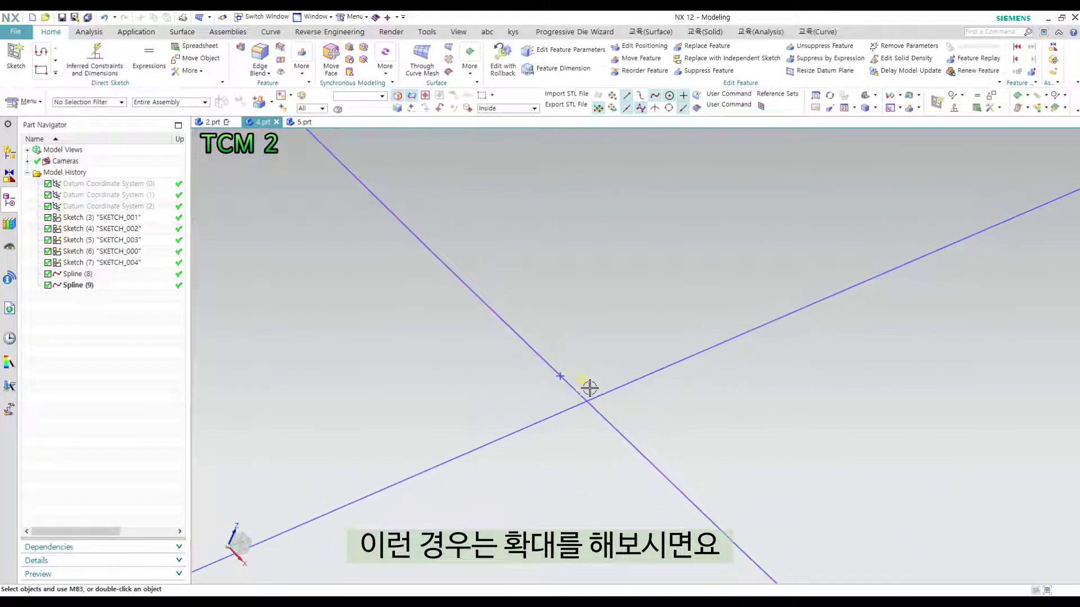
{"action": "scroll", "coordinate": [581, 382], "scroll_direction": "up", "scroll_amount": 3}
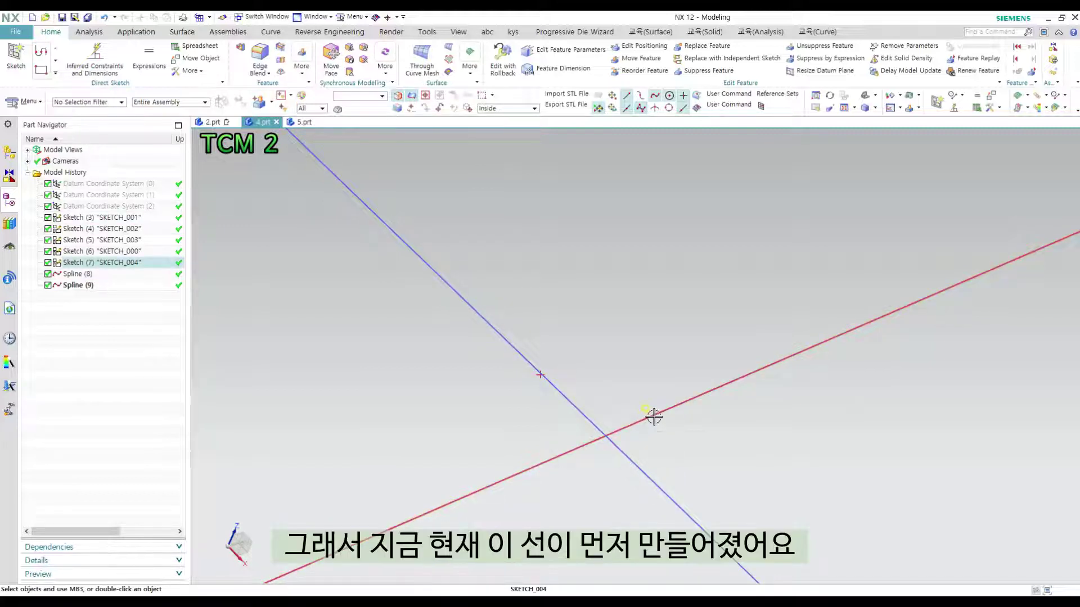
Check in the model history which sketches contain the middle section and the lower arc.
{"action": "left_click", "coordinate": [557, 386]}
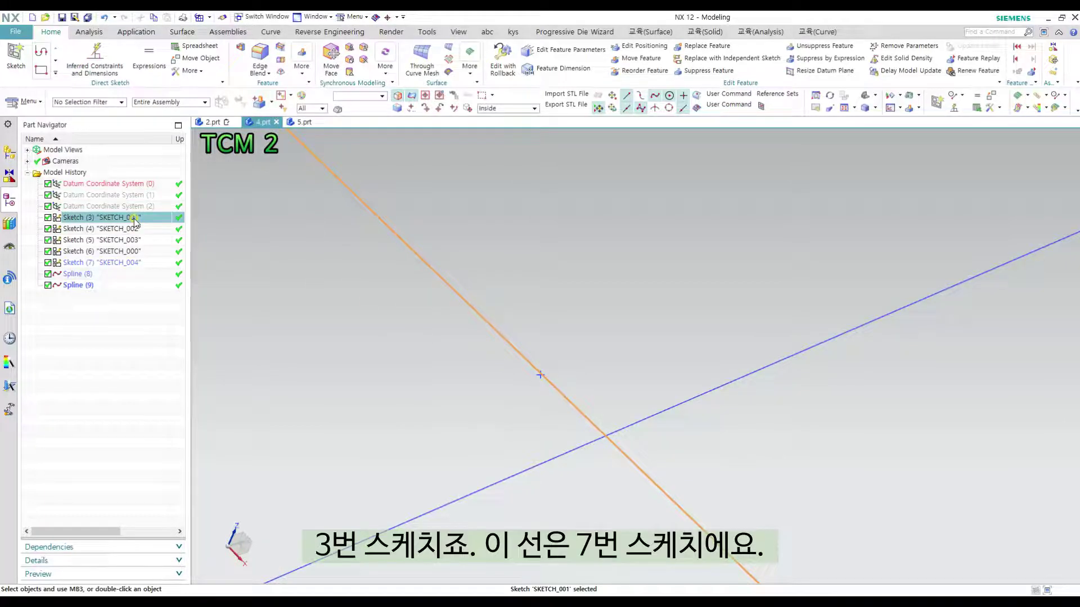
{"action": "key", "text": "Escape"}
{"action": "left_click", "coordinate": [647, 419]}
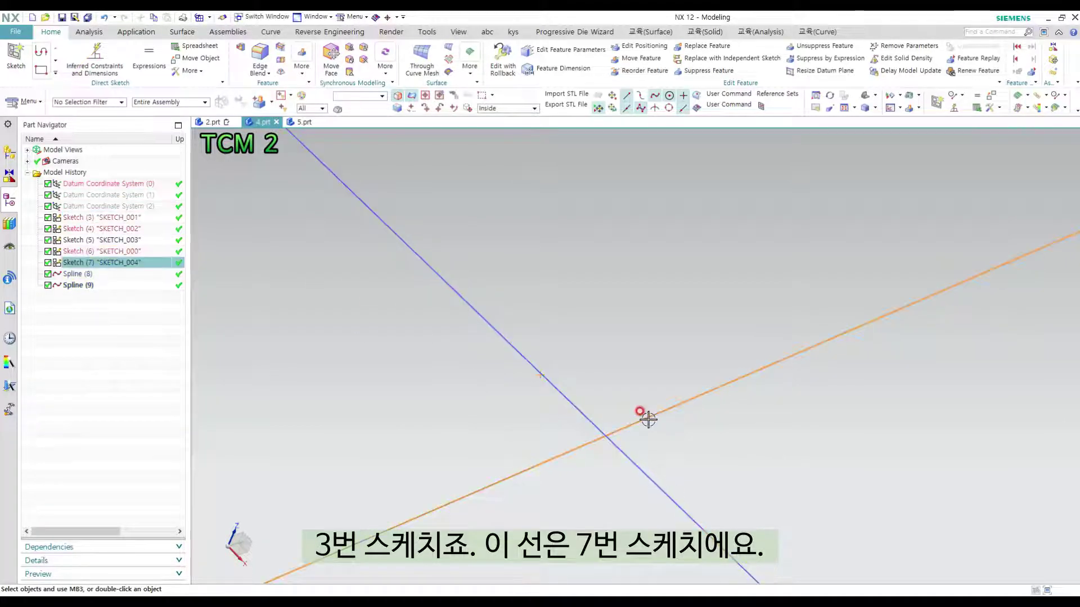
{"action": "left_click", "coordinate": [368, 337]}
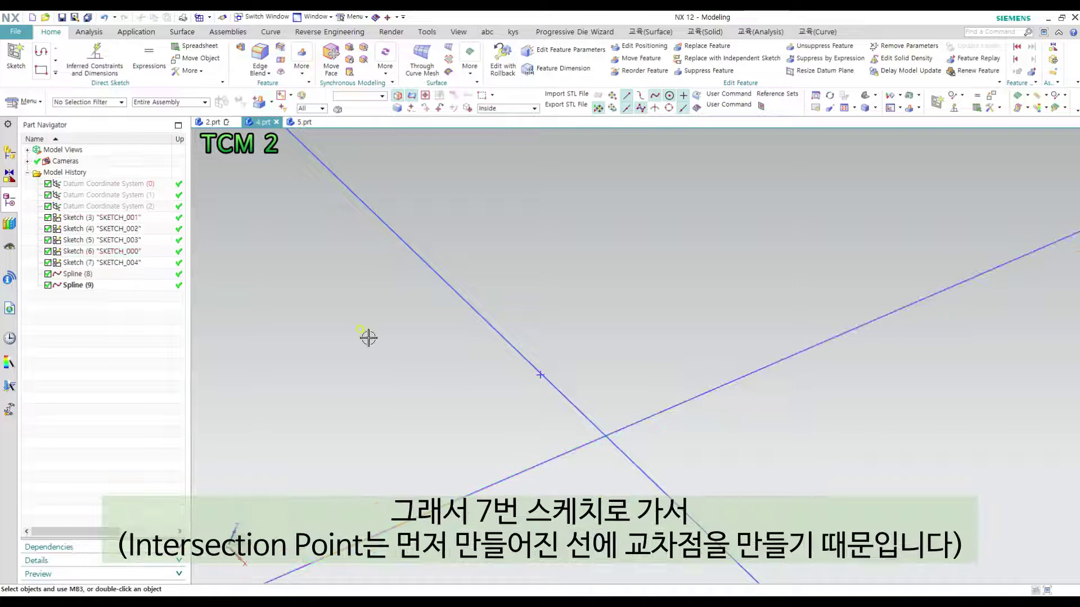
Open the lower arc's sketch, SKETCH_004, for editing and view the arc close to the middle section's intersection point.
{"action": "double_click", "coordinate": [647, 419]}
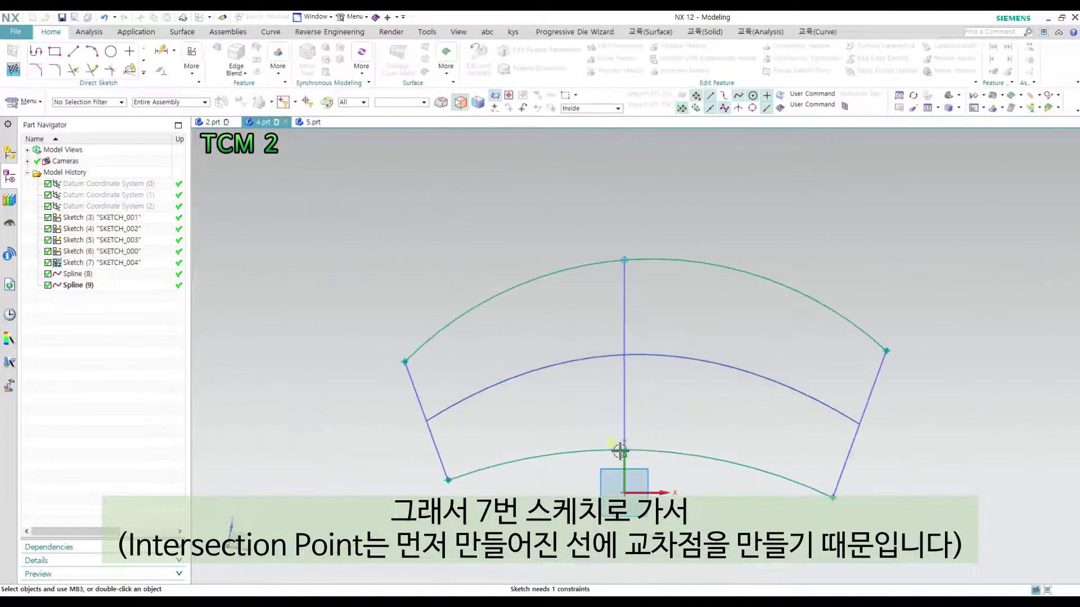
{"action": "scroll", "coordinate": [631, 449], "scroll_direction": "down", "scroll_amount": 10}
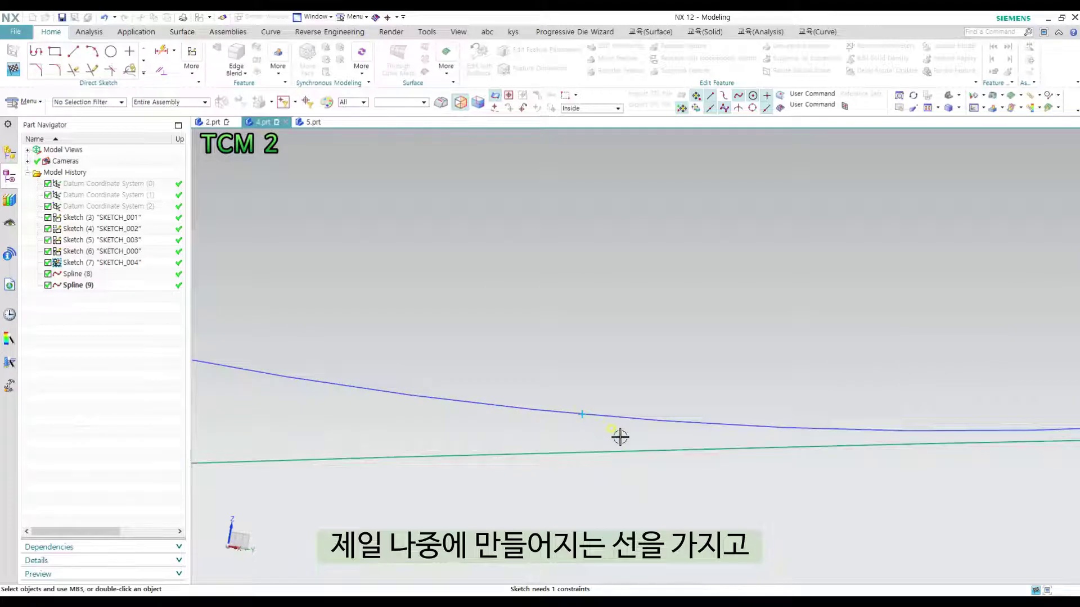
{"action": "scroll", "coordinate": [621, 440], "scroll_direction": "up", "scroll_amount": 5}
{"action": "scroll", "coordinate": [621, 412], "scroll_direction": "down", "scroll_amount": 5}
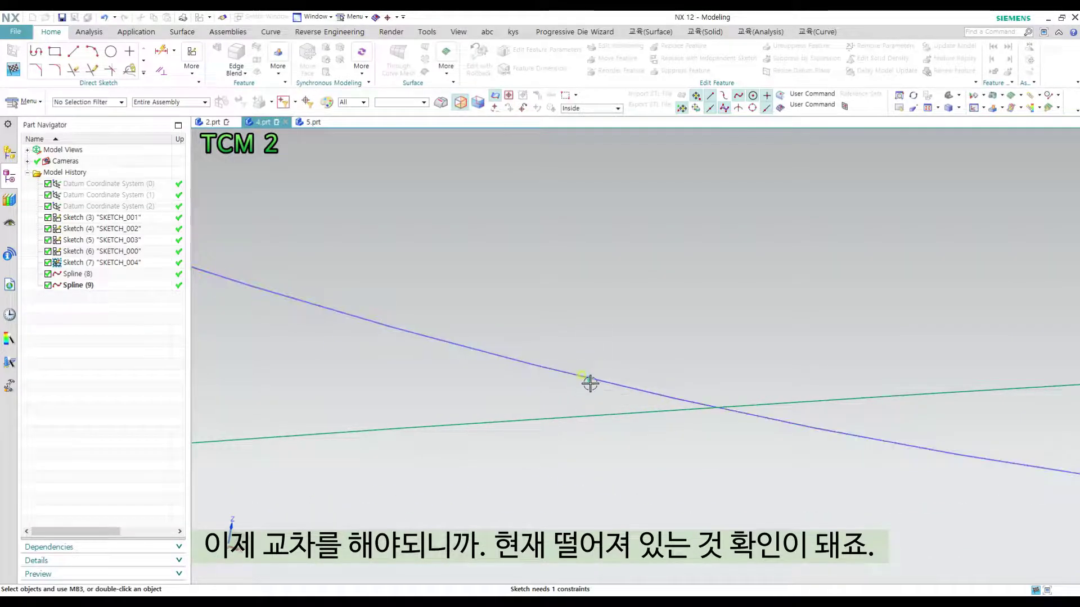
Constrain the lower arc in SKETCH_004 to the middle section's intersection point with Point on Curve and finish the sketch.
{"action": "left_click", "coordinate": [606, 416]}
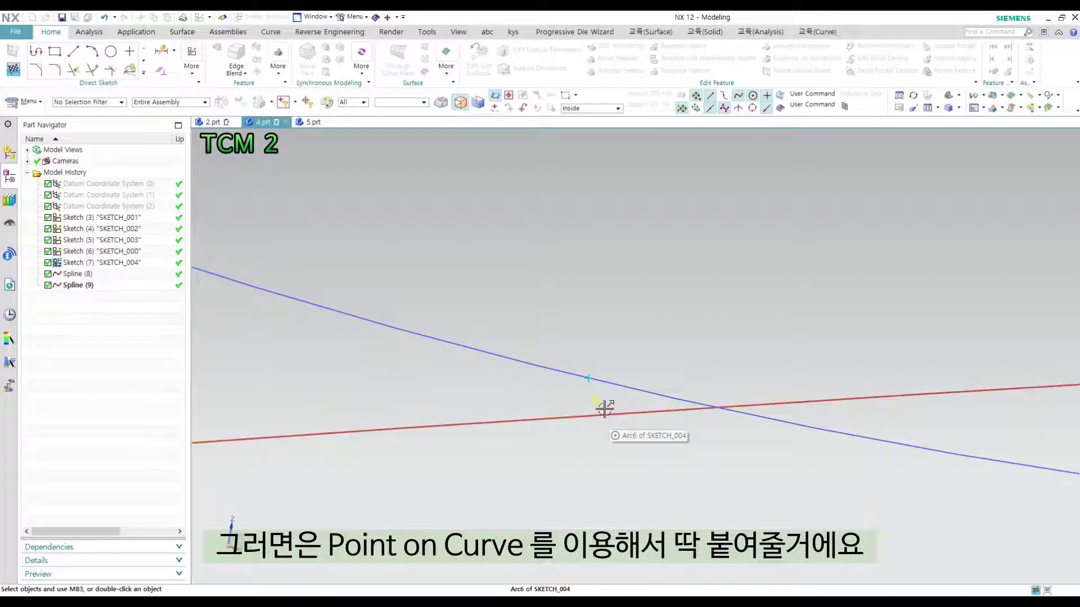
{"action": "left_click", "coordinate": [588, 376]}
{"action": "key", "text": "Escape"}
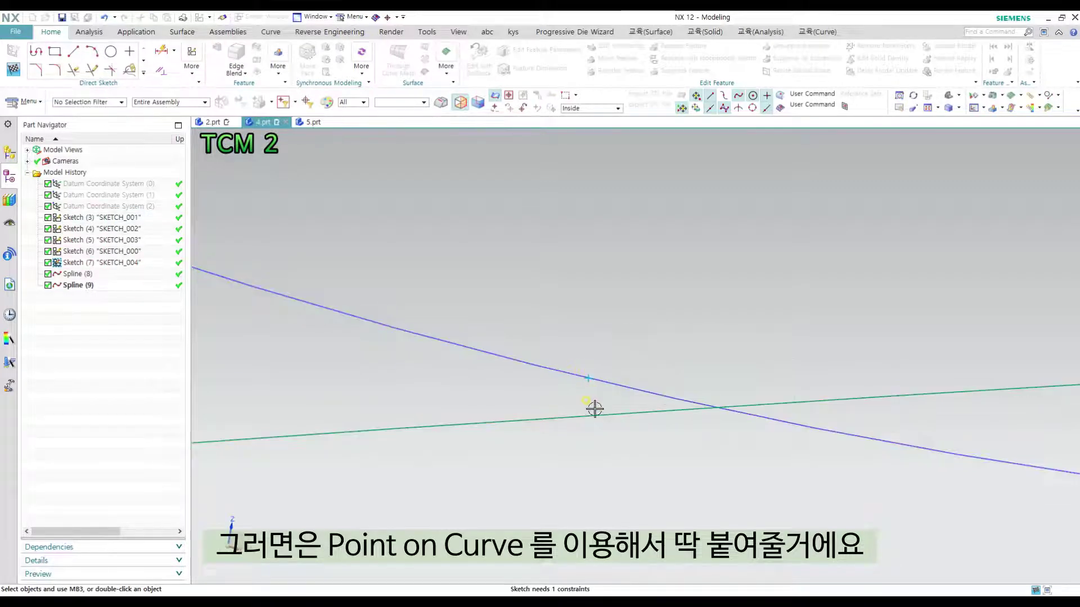
{"action": "left_click", "coordinate": [594, 415]}
{"action": "left_click", "coordinate": [589, 376]}
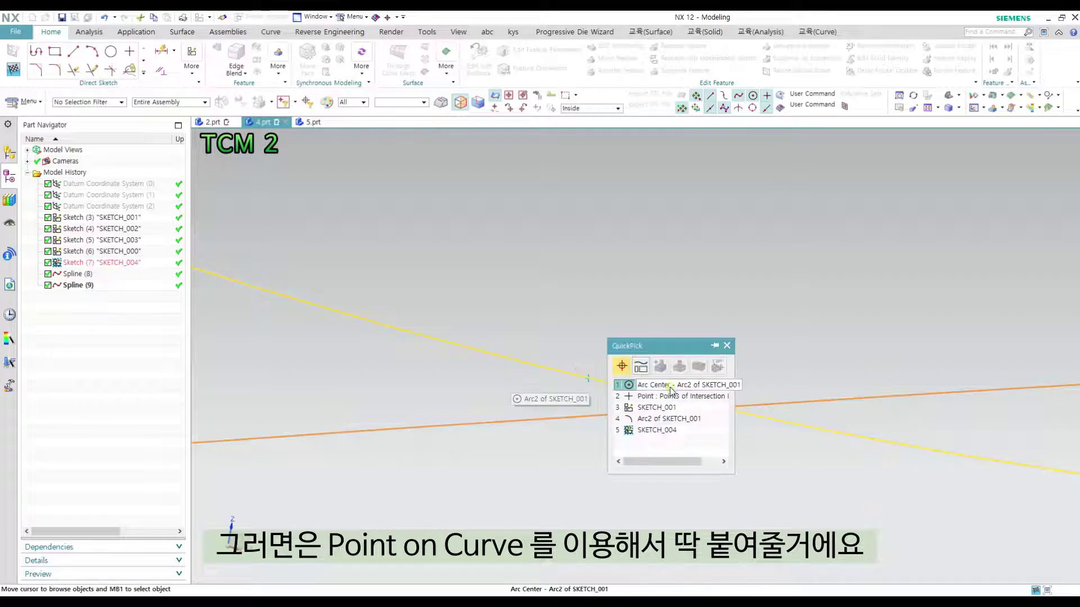
{"action": "left_click", "coordinate": [675, 397]}
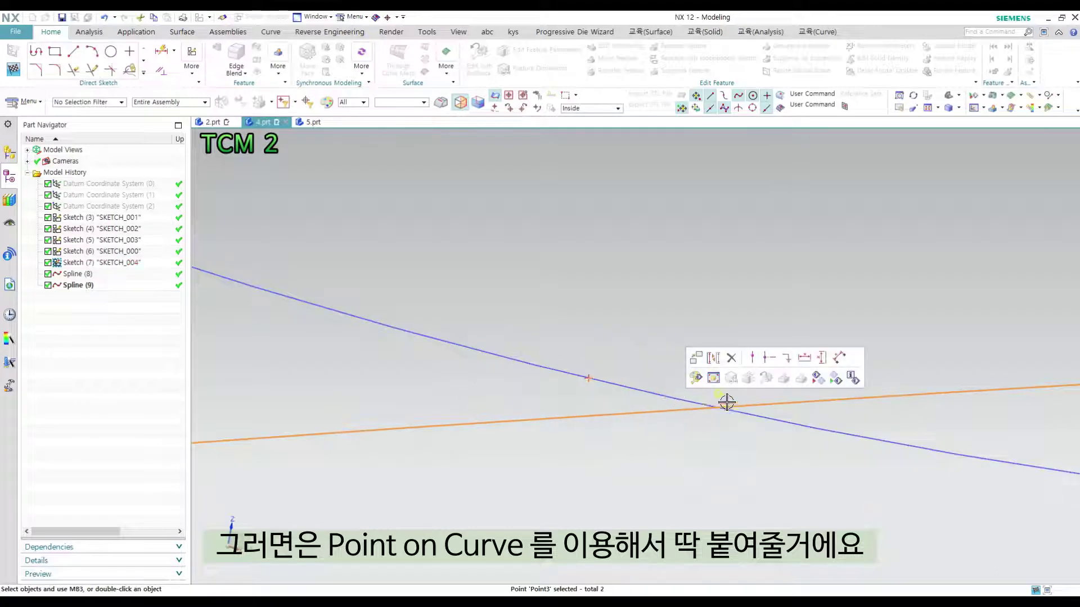
{"action": "left_click", "coordinate": [767, 358]}
{"action": "scroll", "coordinate": [627, 386], "scroll_direction": "down", "scroll_amount": 4}
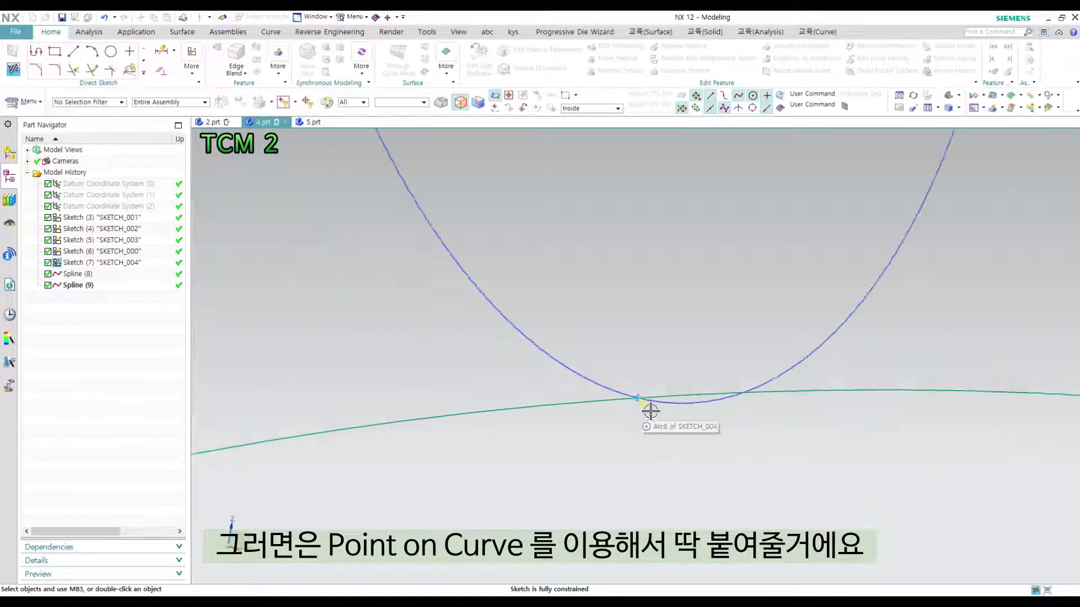
{"action": "scroll", "coordinate": [651, 413], "scroll_direction": "down", "scroll_amount": 3}
{"action": "scroll", "coordinate": [715, 426], "scroll_direction": "up", "scroll_amount": 4}
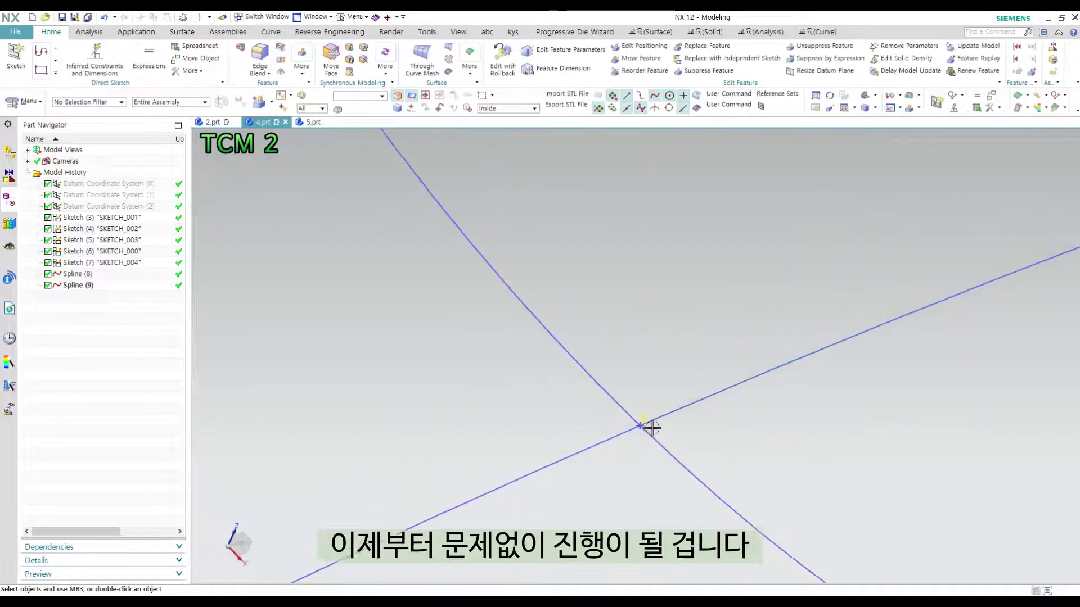
Examine the whole curve network in 4.prt, checking that the guides meet the sections at their intersection points.
{"action": "scroll", "coordinate": [651, 428], "scroll_direction": "down", "scroll_amount": 6}
{"action": "middle_click_drag", "start_coordinate": [732, 429], "coordinate": [663, 427]}
{"action": "scroll", "coordinate": [663, 428], "scroll_direction": "up", "scroll_amount": 2}
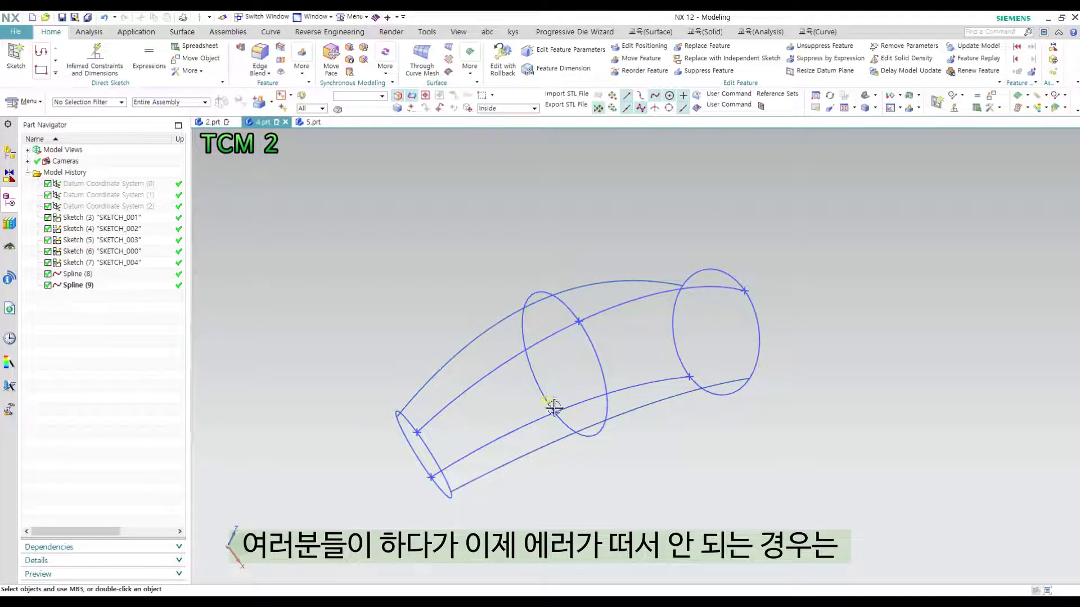
{"action": "scroll", "coordinate": [554, 407], "scroll_direction": "up", "scroll_amount": 4}
{"action": "scroll", "coordinate": [563, 404], "scroll_direction": "down", "scroll_amount": 4}
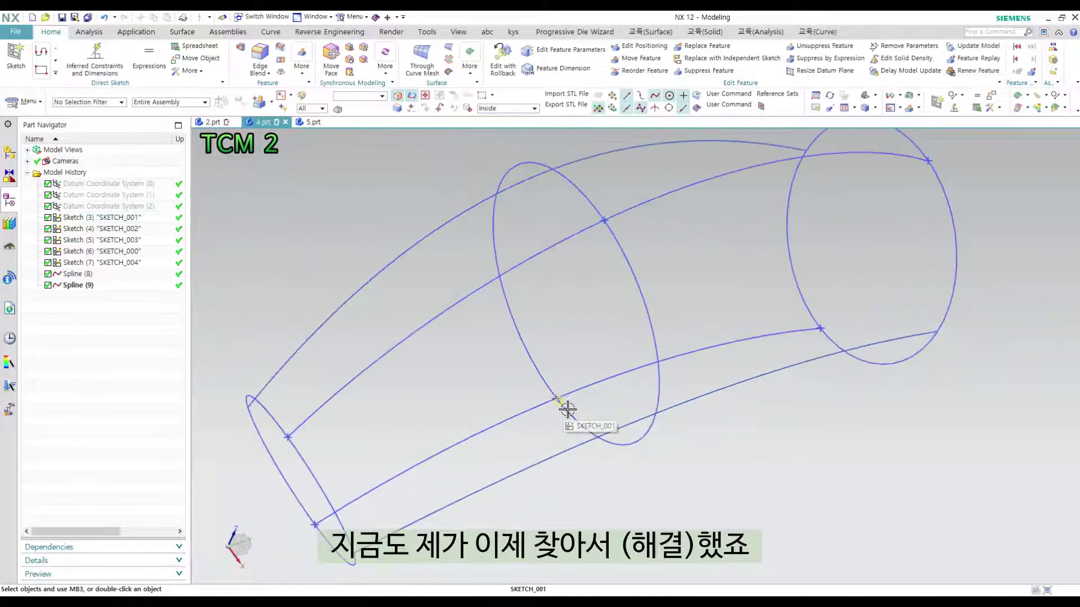
{"action": "middle_click_drag", "start_coordinate": [566, 410], "coordinate": [634, 422]}
{"action": "scroll", "coordinate": [554, 436], "scroll_direction": "down", "scroll_amount": 3}
{"action": "scroll", "coordinate": [648, 405], "scroll_direction": "up", "scroll_amount": 3}
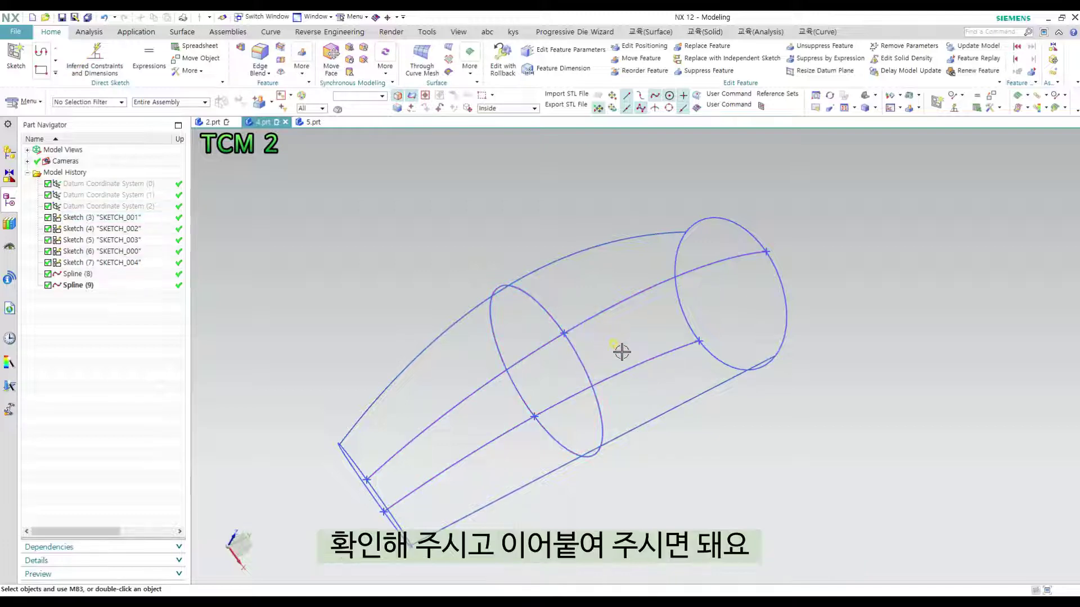
{"action": "middle_click_drag", "start_coordinate": [633, 404], "coordinate": [636, 393]}
{"action": "scroll", "coordinate": [634, 363], "scroll_direction": "down", "scroll_amount": 1}
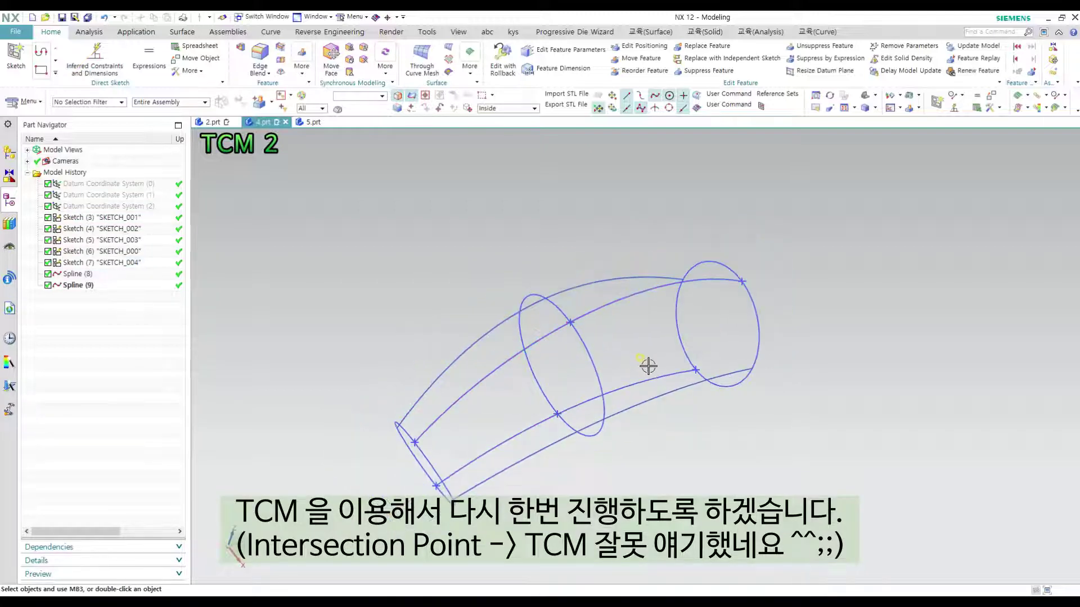
Start a Through Curve Mesh and add the small end, middle and large end sections as three separate primary curves.
{"action": "left_click", "coordinate": [402, 431]}
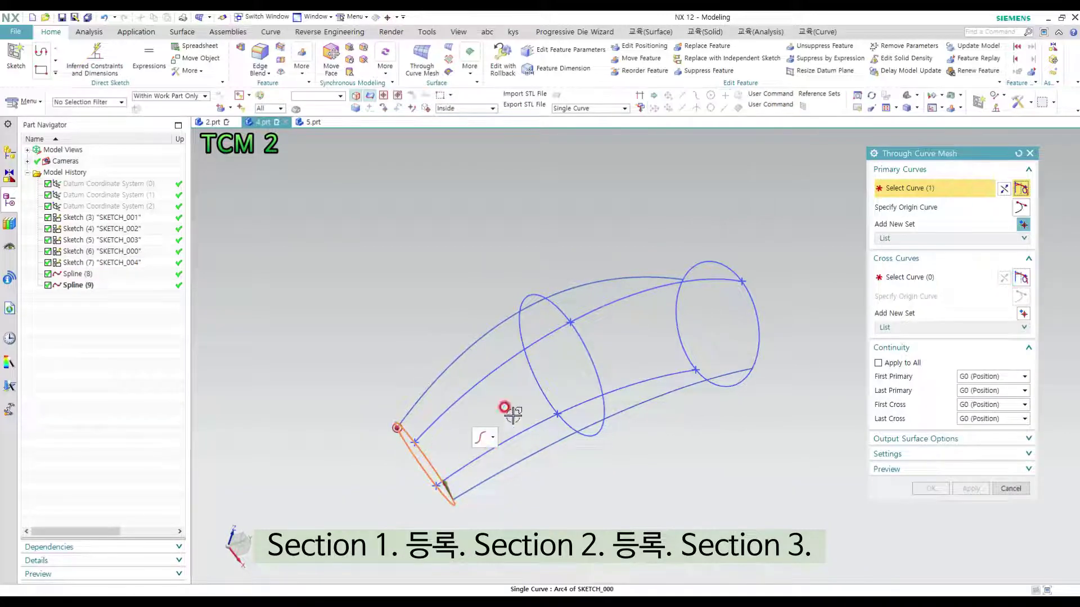
{"action": "middle_click", "coordinate": [537, 381]}
{"action": "left_click", "coordinate": [584, 340]}
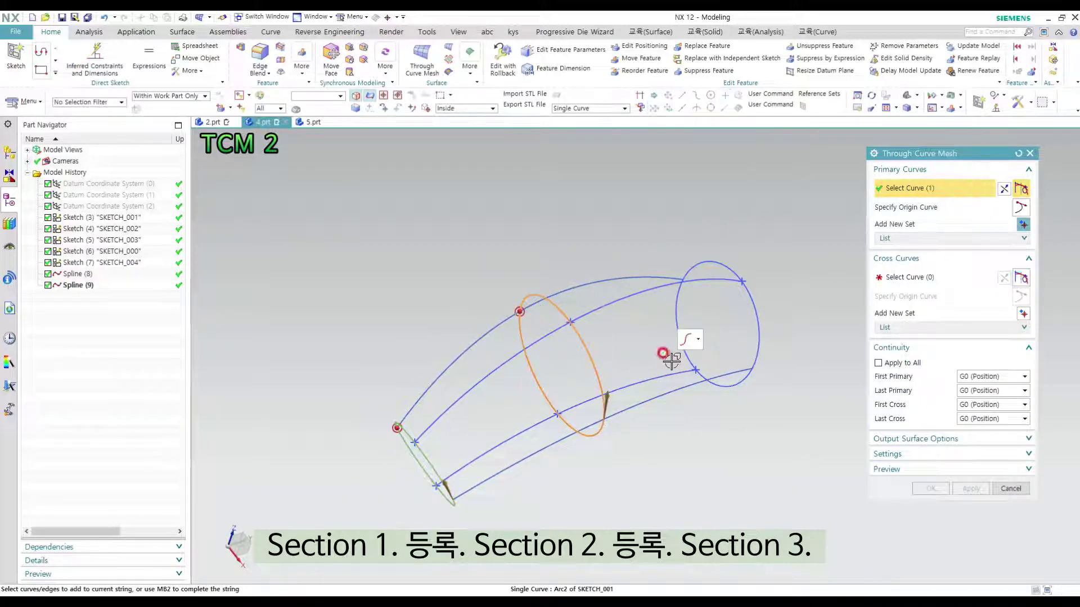
{"action": "middle_click", "coordinate": [691, 318]}
{"action": "left_click", "coordinate": [754, 293]}
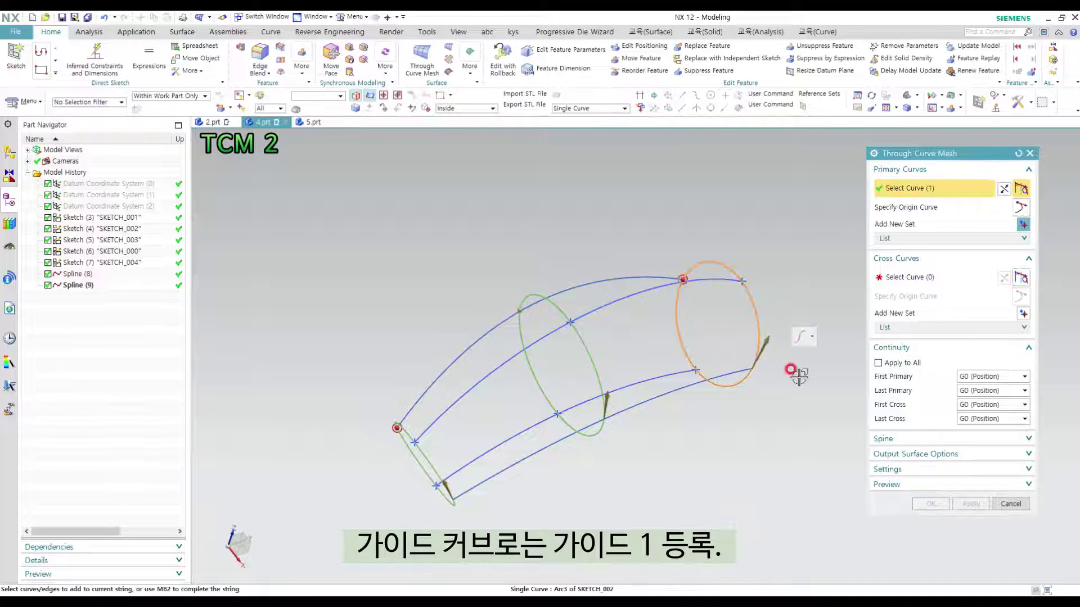
Add the front upper arc, the rear upper guide and the corrected lower arc in sequence as separate cross curves.
{"action": "left_click", "coordinate": [939, 279]}
{"action": "middle_click_drag", "start_coordinate": [599, 368], "coordinate": [464, 392]}
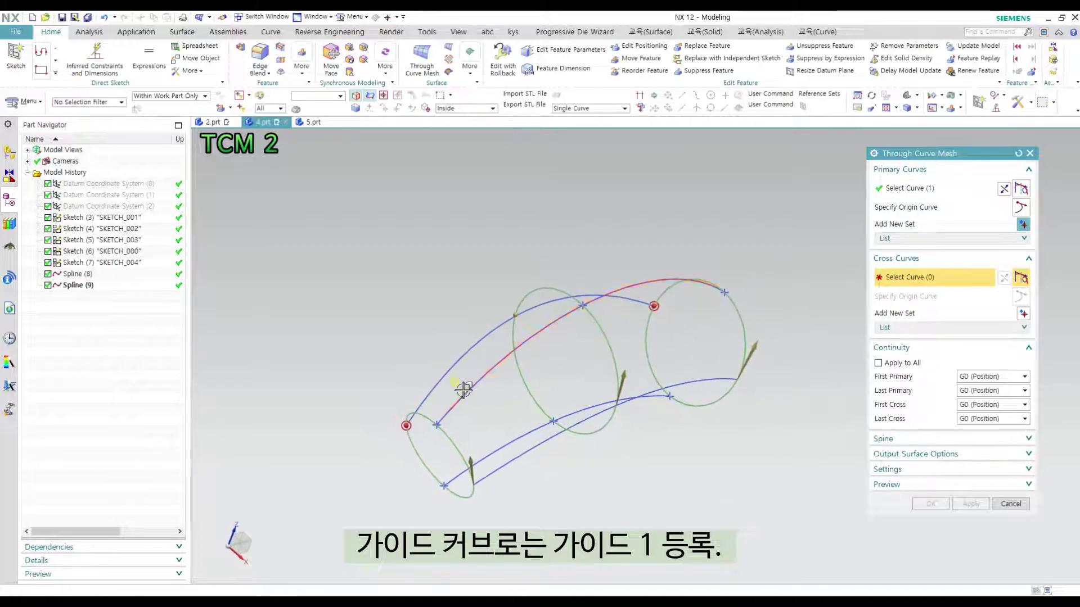
{"action": "left_click", "coordinate": [477, 400]}
{"action": "middle_click", "coordinate": [581, 371]}
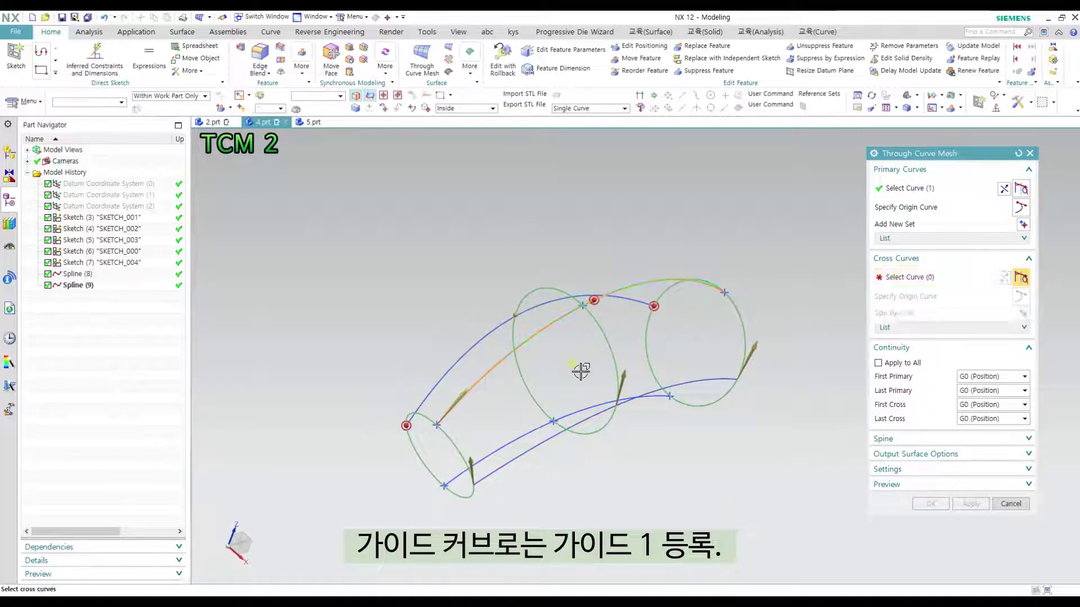
{"action": "left_click", "coordinate": [446, 369]}
{"action": "middle_click", "coordinate": [529, 429]}
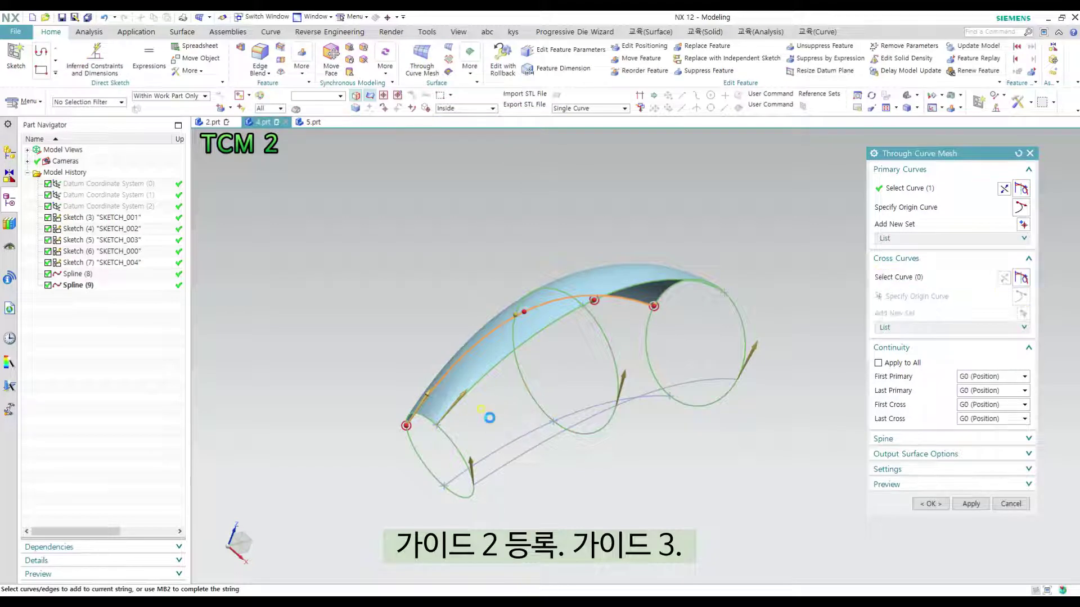
{"action": "left_click", "coordinate": [554, 481]}
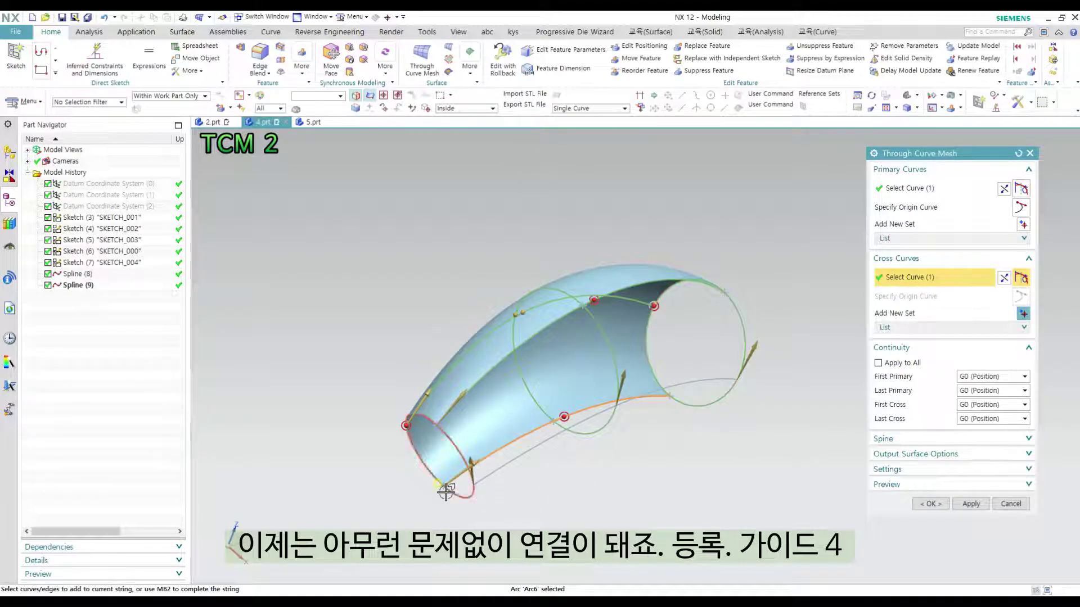
{"action": "middle_click", "coordinate": [531, 398]}
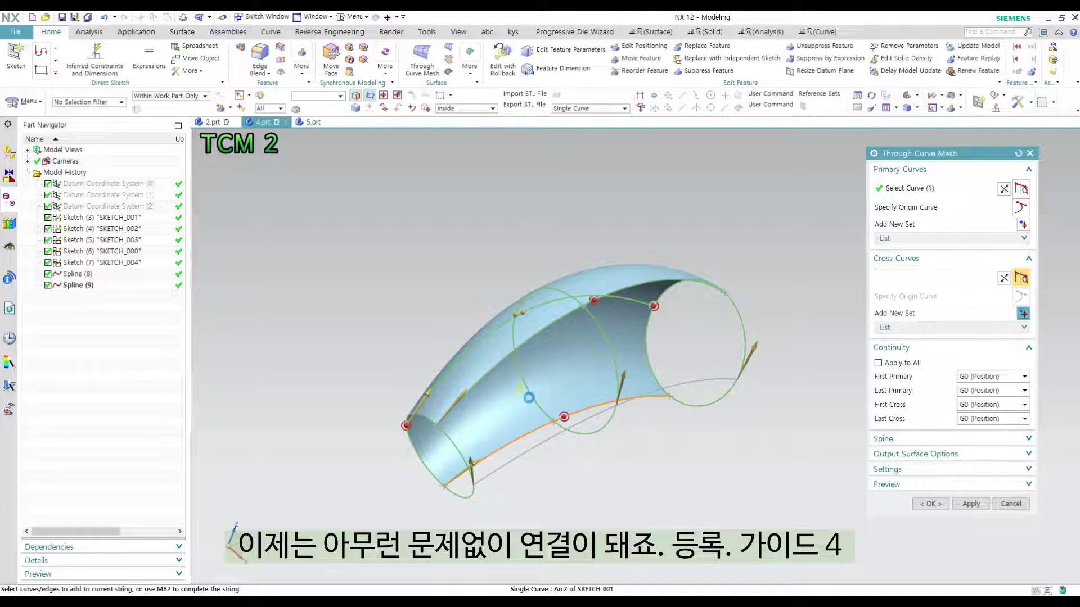
Add the remaining lower spline as fourth cross curve, repeat the first guide as fifth, and create the closed mesh body.
{"action": "left_click", "coordinate": [497, 475]}
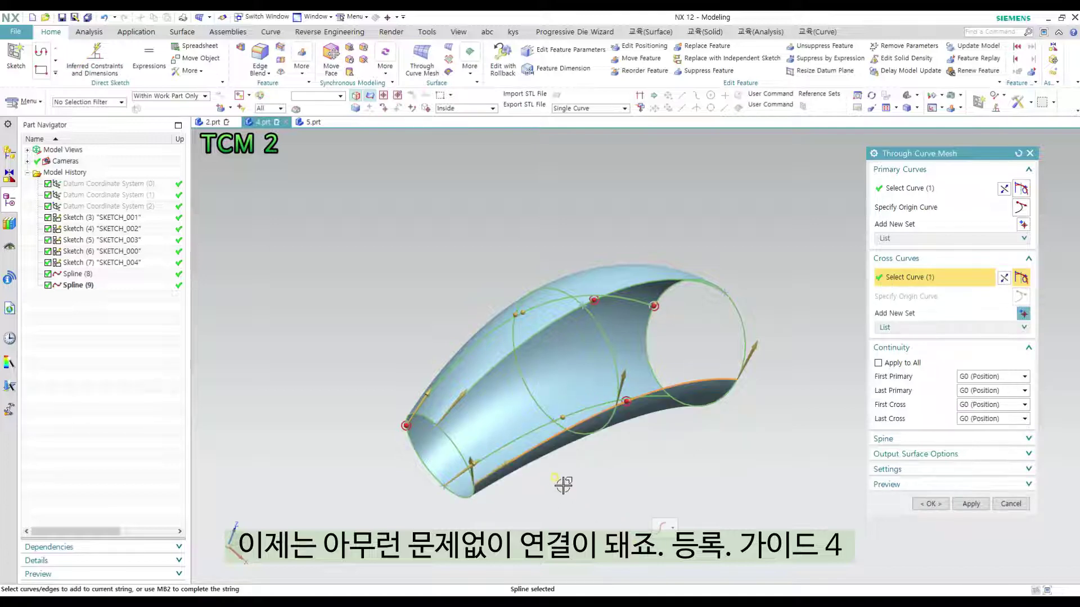
{"action": "middle_click_drag", "start_coordinate": [563, 485], "coordinate": [532, 429]}
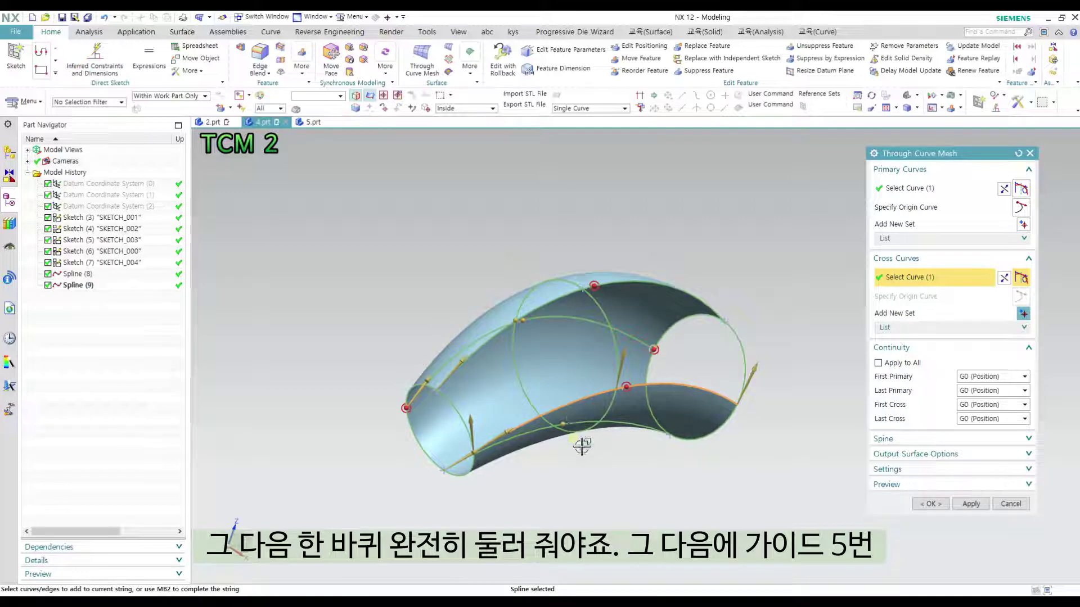
{"action": "middle_click", "coordinate": [759, 307]}
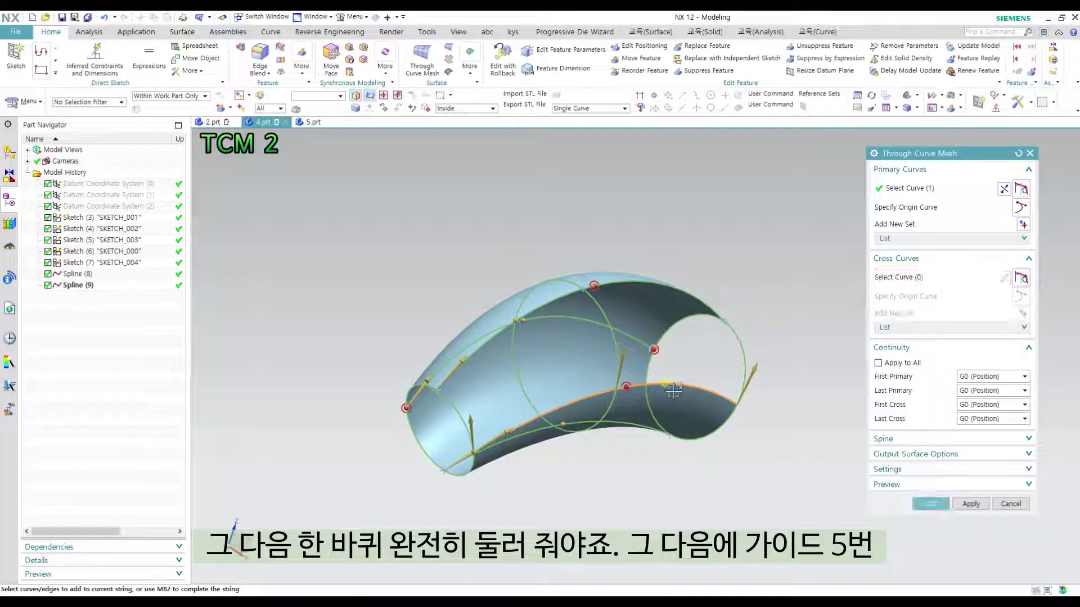
{"action": "left_click", "coordinate": [482, 354]}
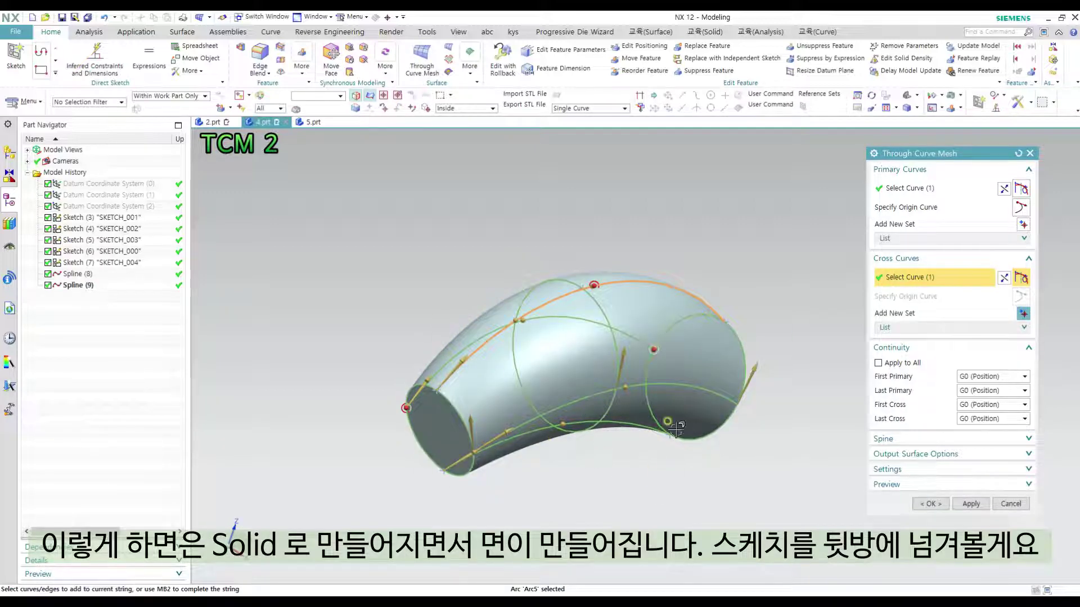
{"action": "left_click", "coordinate": [930, 504]}
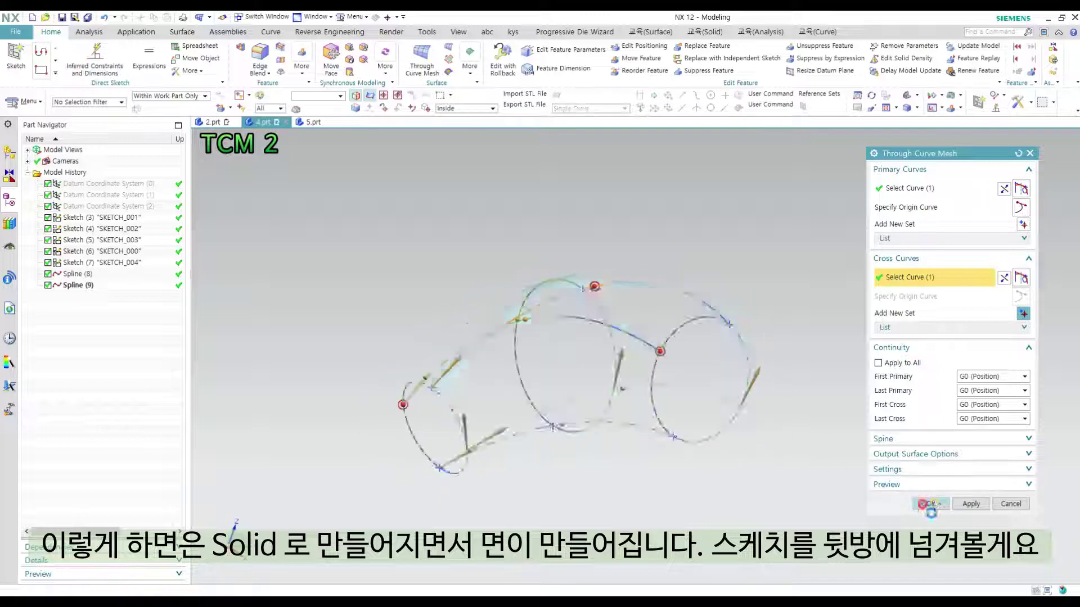
Hide all sketches and curves in 4.prt, leaving the mesh body on display.
{"action": "middle_click_drag", "start_coordinate": [729, 410], "coordinate": [707, 391]}
{"action": "key", "text": "ctrl+w"}
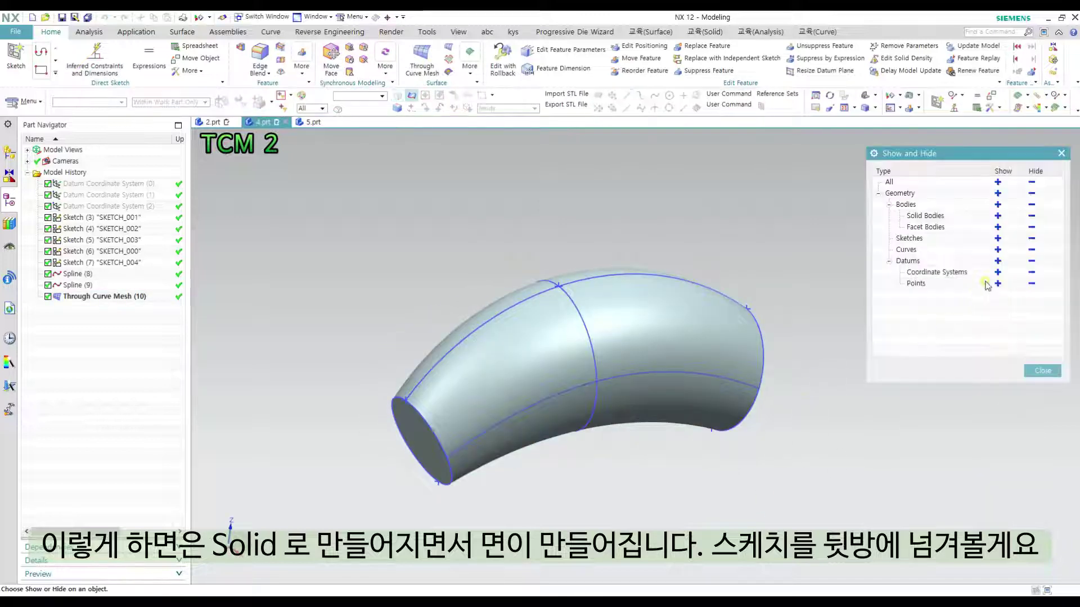
{"action": "left_click", "coordinate": [1031, 239]}
{"action": "left_click", "coordinate": [1031, 249]}
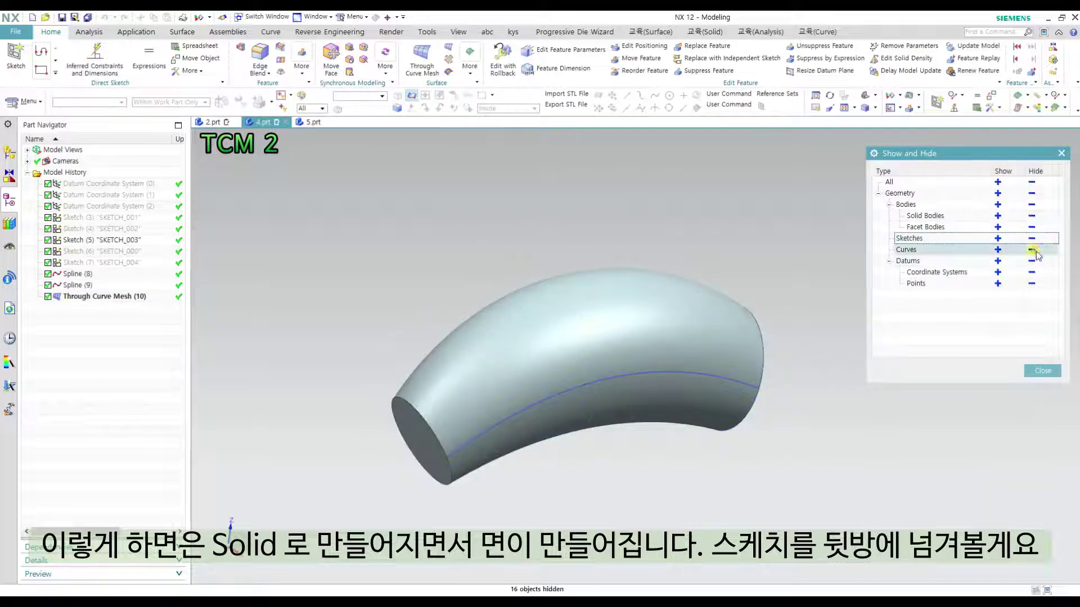
{"action": "middle_click", "coordinate": [814, 349]}
{"action": "mouse_move", "coordinate": [815, 349]}
{"action": "middle_mouse_down"}
{"action": "mouse_move", "coordinate": [769, 367]}
{"action": "mouse_move", "coordinate": [855, 410]}
{"action": "mouse_move", "coordinate": [699, 344]}
{"action": "mouse_move", "coordinate": [651, 295]}
{"action": "mouse_move", "coordinate": [692, 379]}
{"action": "mouse_move", "coordinate": [683, 314]}
{"action": "mouse_move", "coordinate": [691, 376]}
{"action": "mouse_move", "coordinate": [749, 380]}
{"action": "middle_mouse_up"}
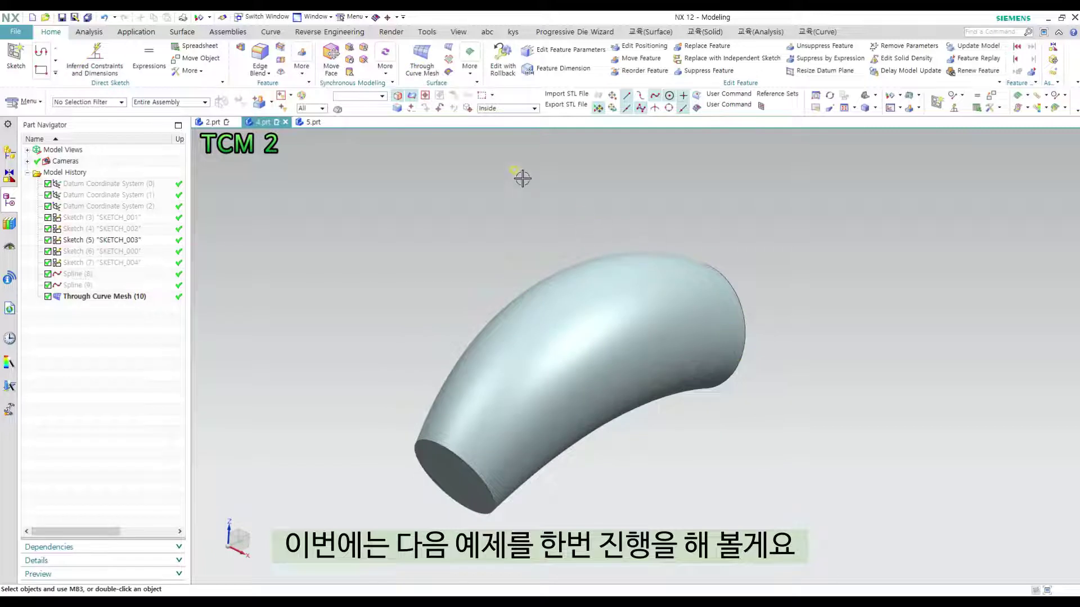
Compare the triangular curve layout in 5.prt with the finished mesh bodies in 2.prt and 4.prt.
{"action": "left_click", "coordinate": [313, 121]}
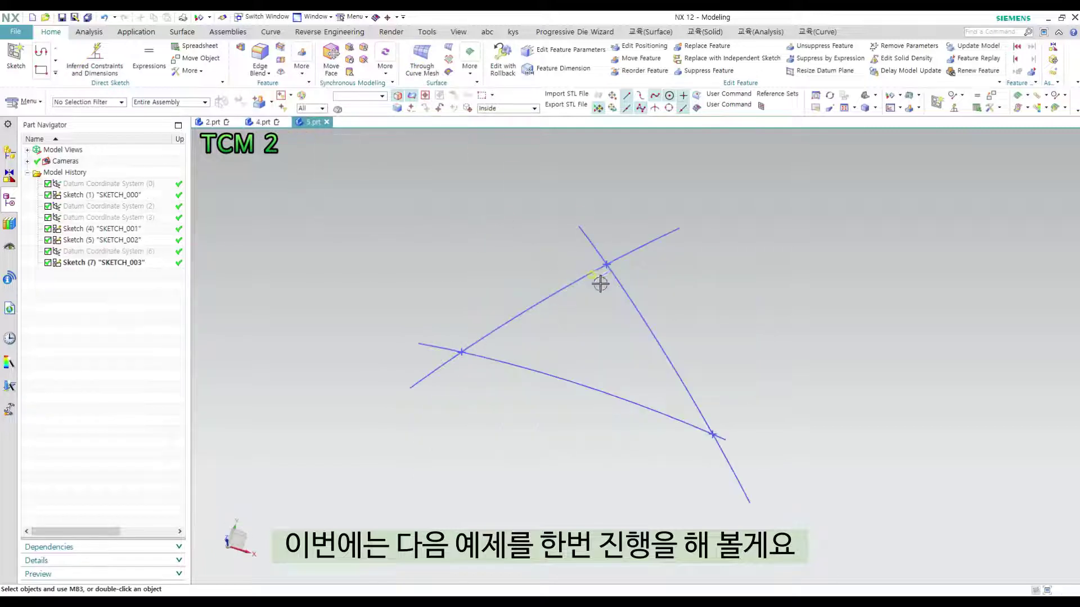
{"action": "middle_click_drag", "start_coordinate": [692, 293], "coordinate": [676, 293], "text": "shift"}
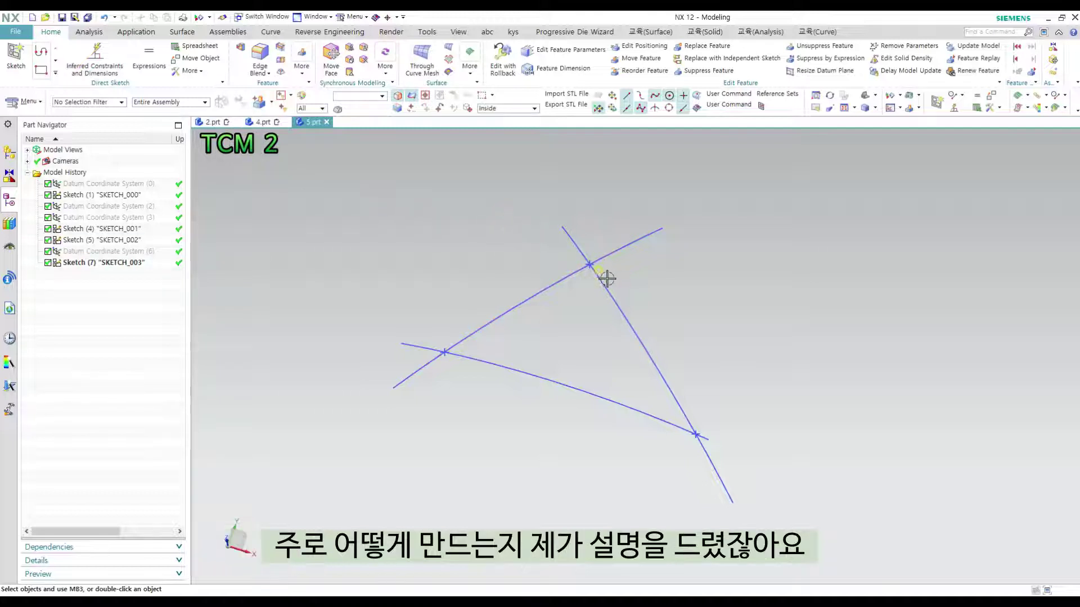
{"action": "left_click", "coordinate": [213, 122]}
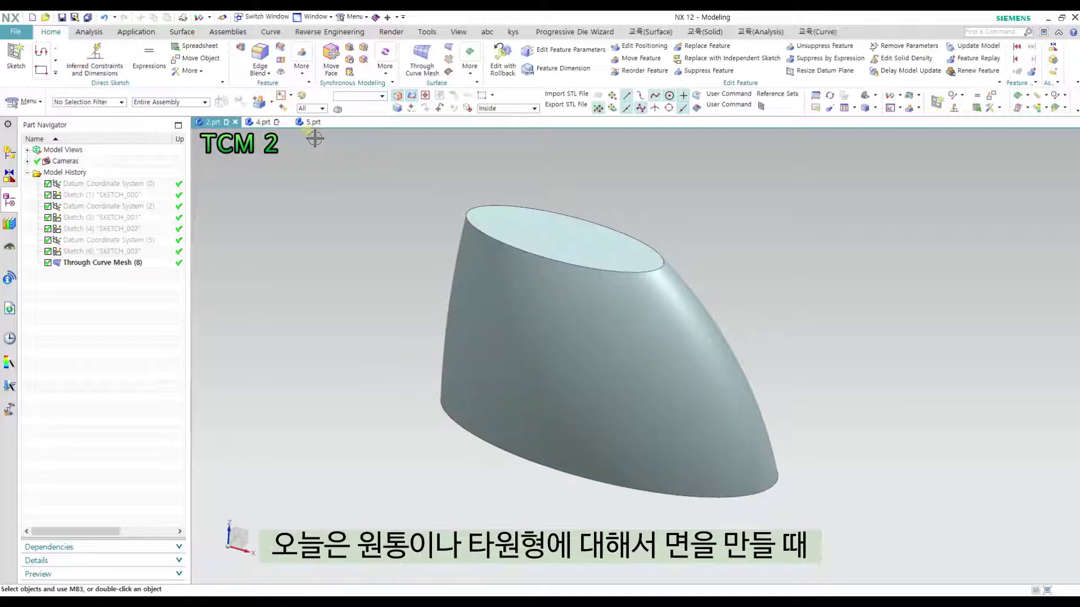
{"action": "mouse_move", "coordinate": [270, 126]}
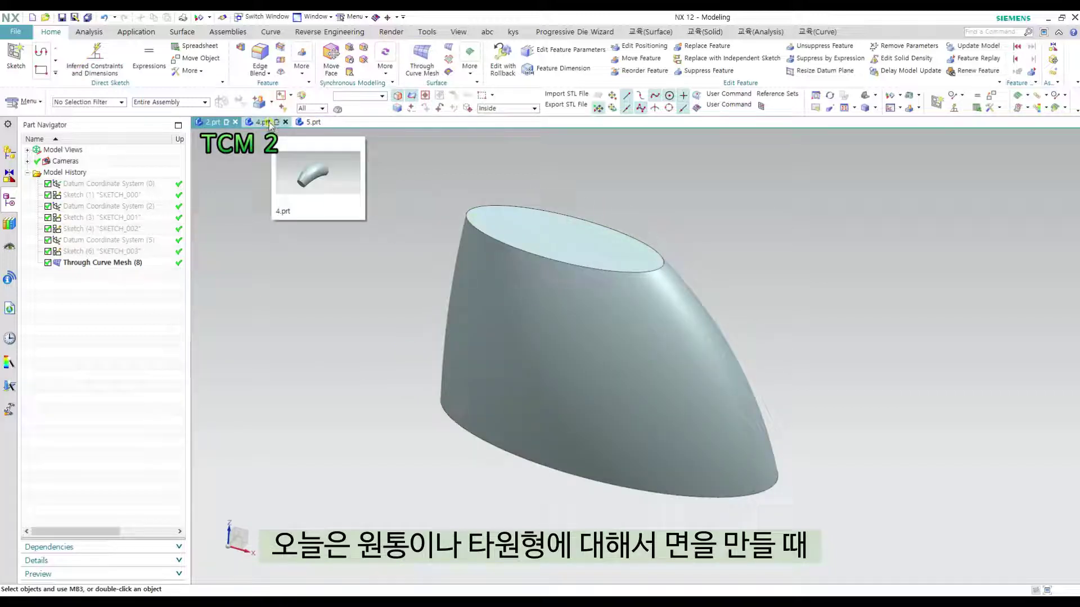
{"action": "left_click", "coordinate": [262, 122]}
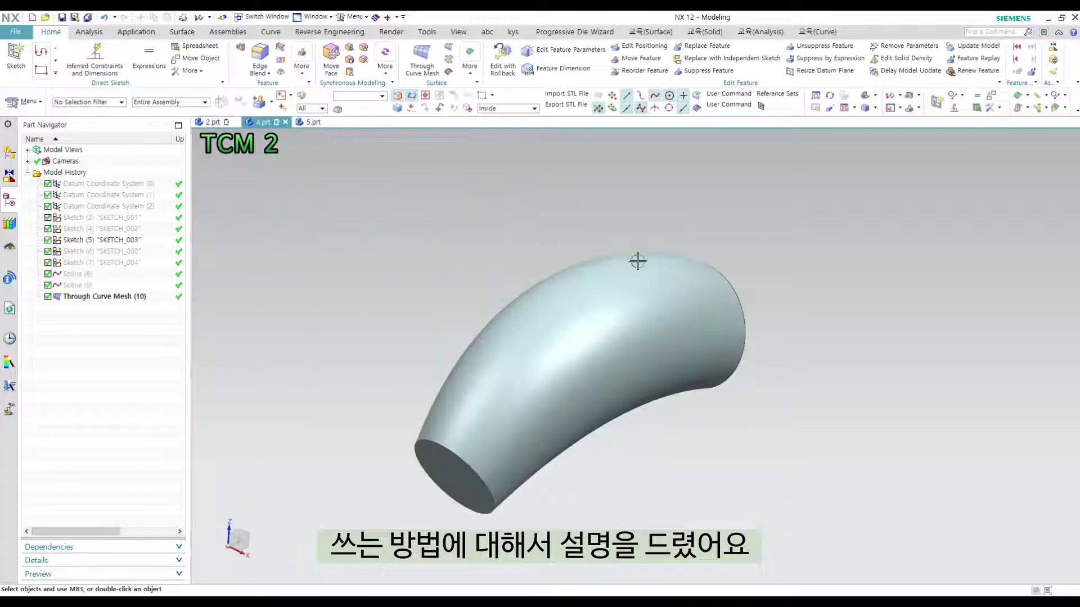
In 5.prt, start a Through Curve Mesh with the triangle's upper-left segment as first primary curve and the opposite corner point as second.
{"action": "left_click", "coordinate": [313, 122]}
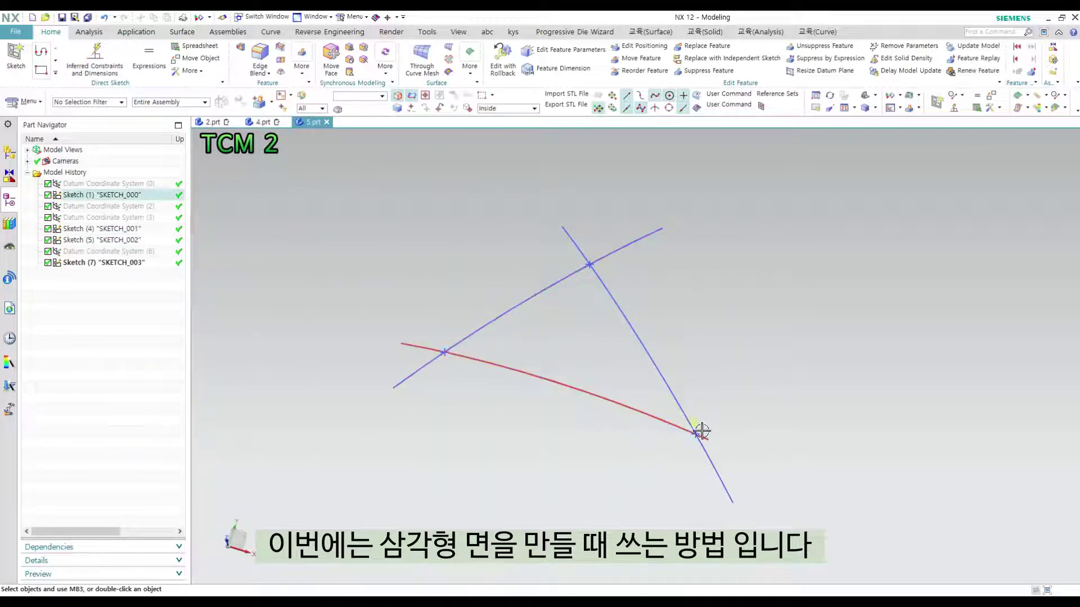
{"action": "middle_click_drag", "start_coordinate": [744, 346], "coordinate": [764, 346], "text": "shift"}
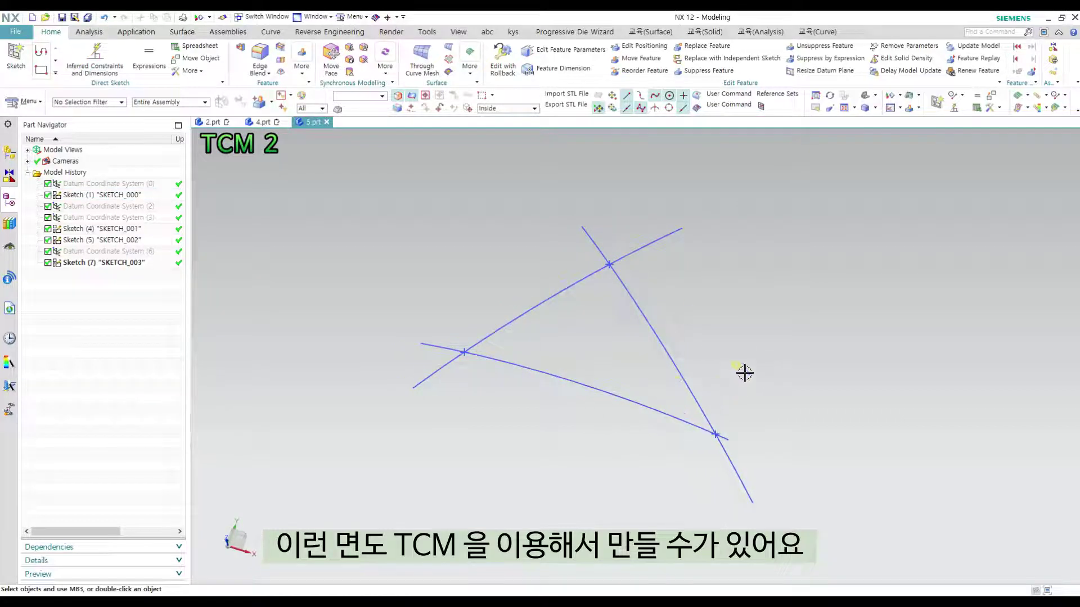
{"action": "key", "text": "n"}
{"action": "middle_click_drag", "start_coordinate": [800, 329], "coordinate": [776, 318], "text": "shift"}
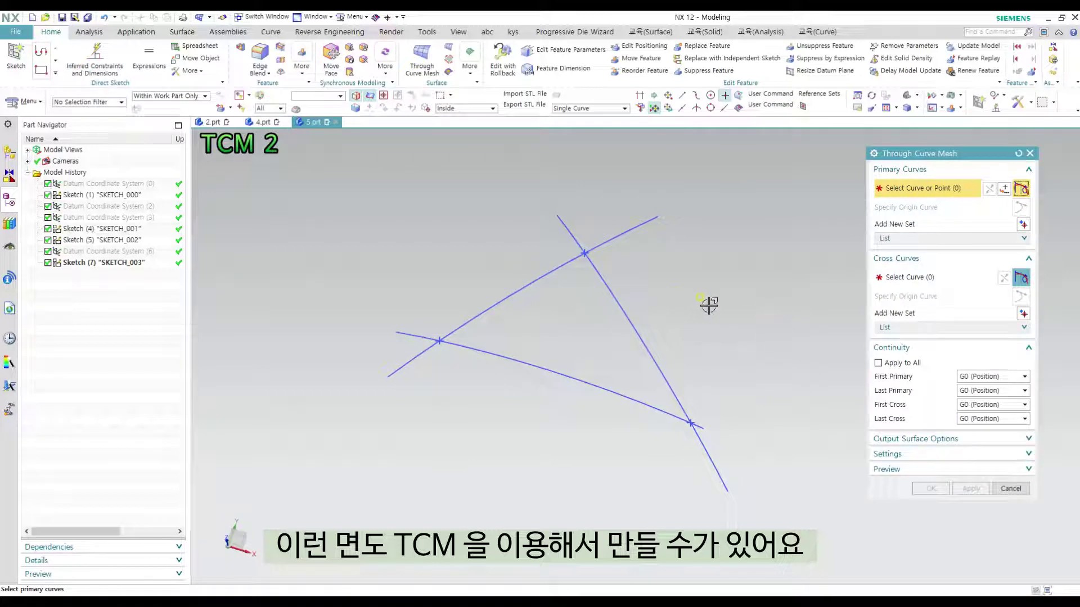
{"action": "mouse_move", "coordinate": [709, 305]}
{"action": "middle_mouse_down"}
{"action": "mouse_move", "coordinate": [706, 272]}
{"action": "mouse_move", "coordinate": [726, 334]}
{"action": "middle_mouse_up"}
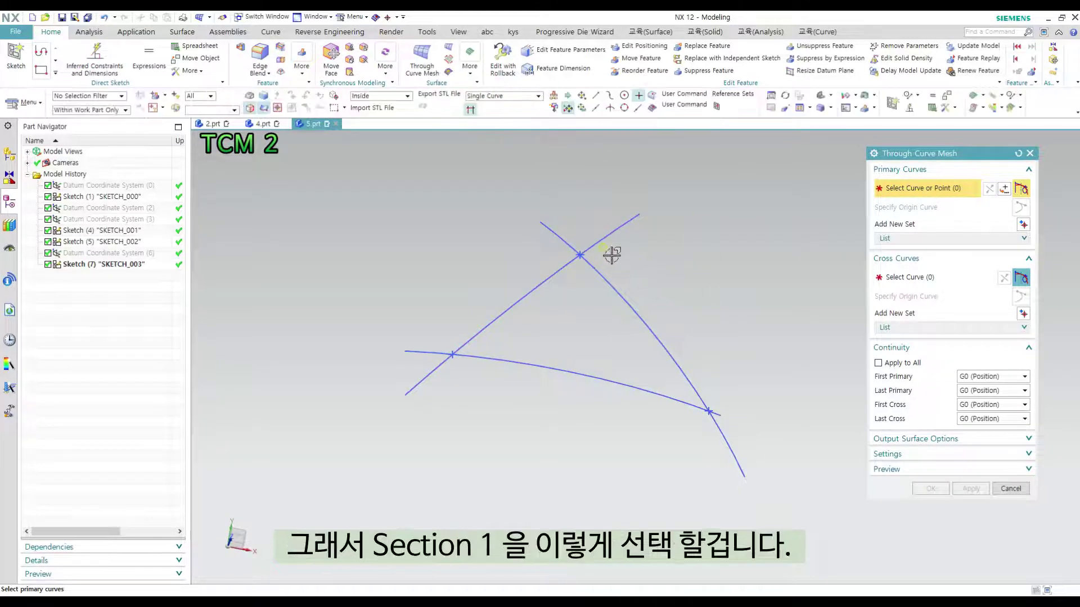
{"action": "left_click", "coordinate": [564, 271]}
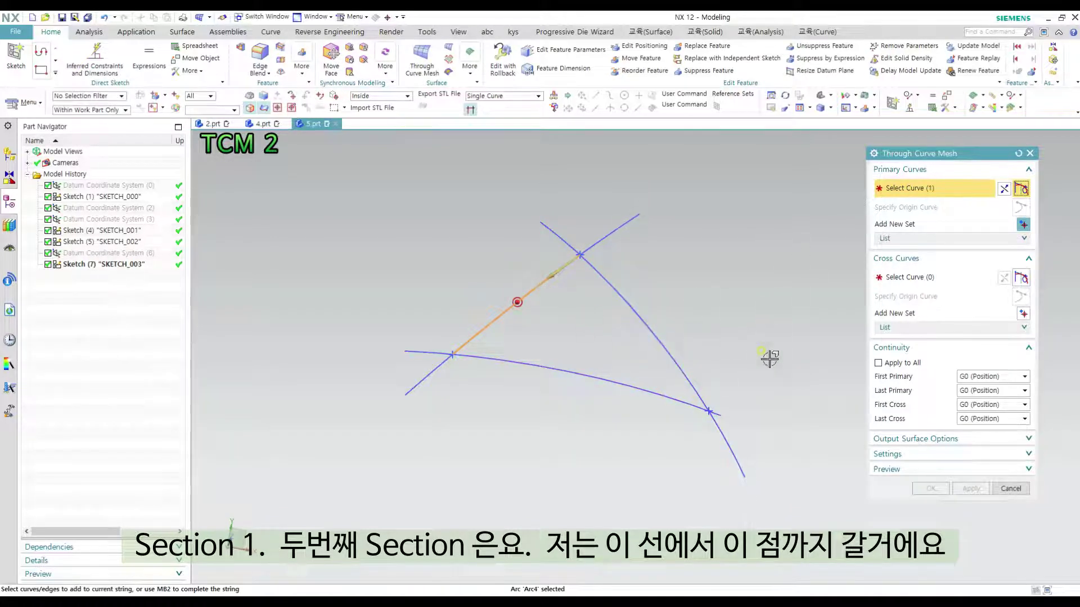
{"action": "left_click", "coordinate": [1023, 227]}
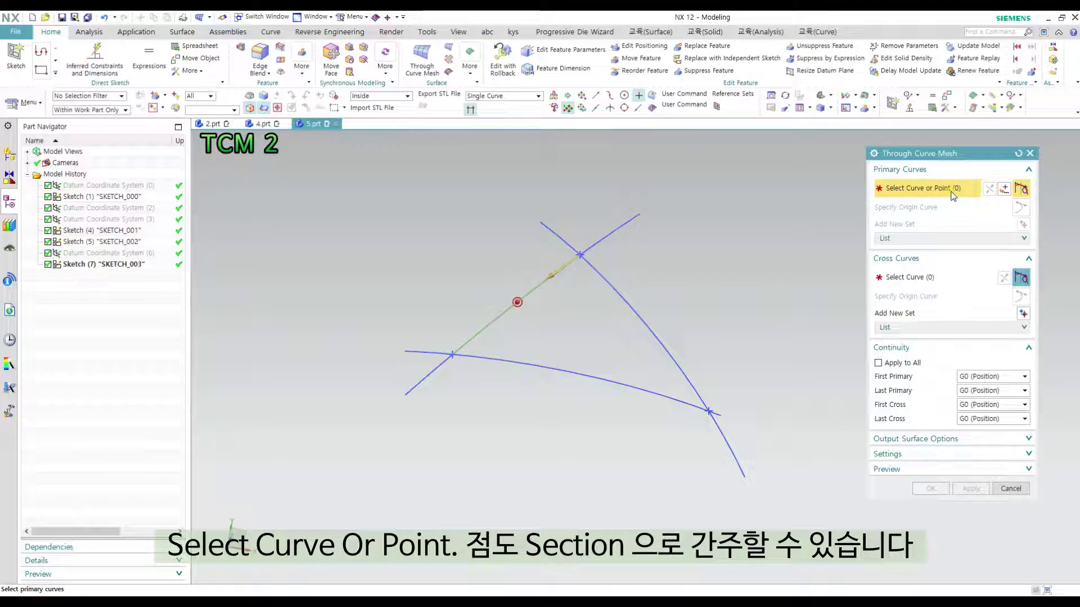
{"action": "left_click", "coordinate": [709, 410]}
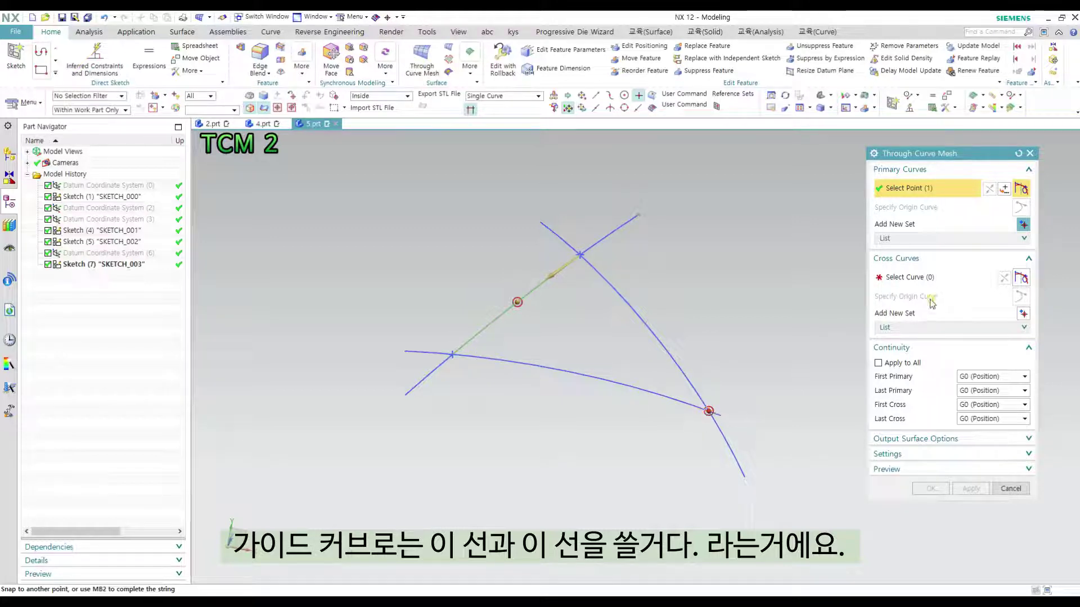
Add the triangle's right and lower segments as separate cross curves and create the triangular mesh surface.
{"action": "left_click", "coordinate": [934, 277]}
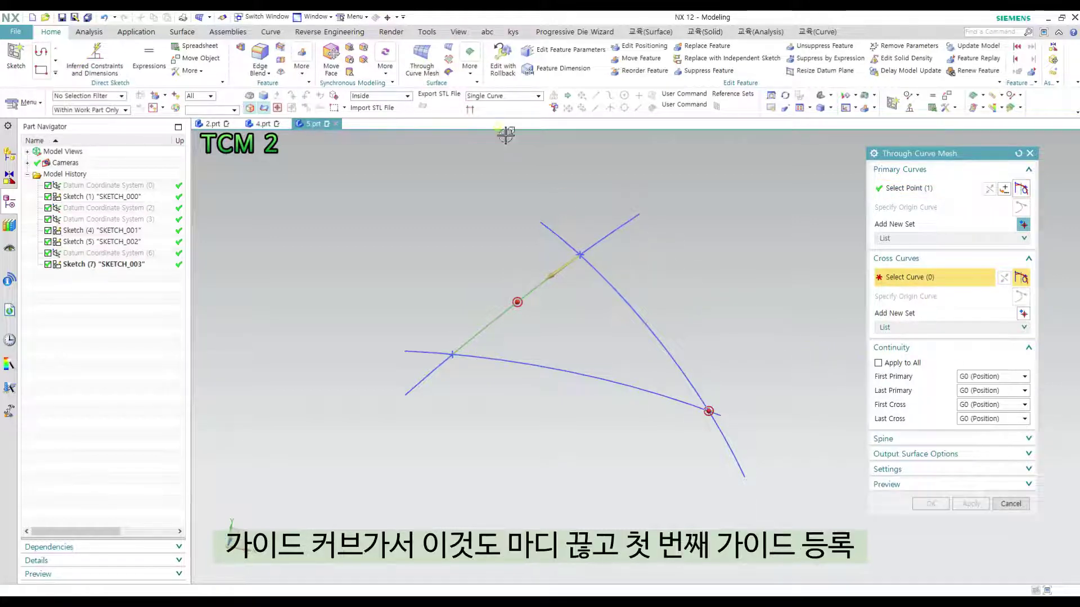
{"action": "left_click", "coordinate": [602, 275]}
{"action": "middle_click", "coordinate": [696, 273]}
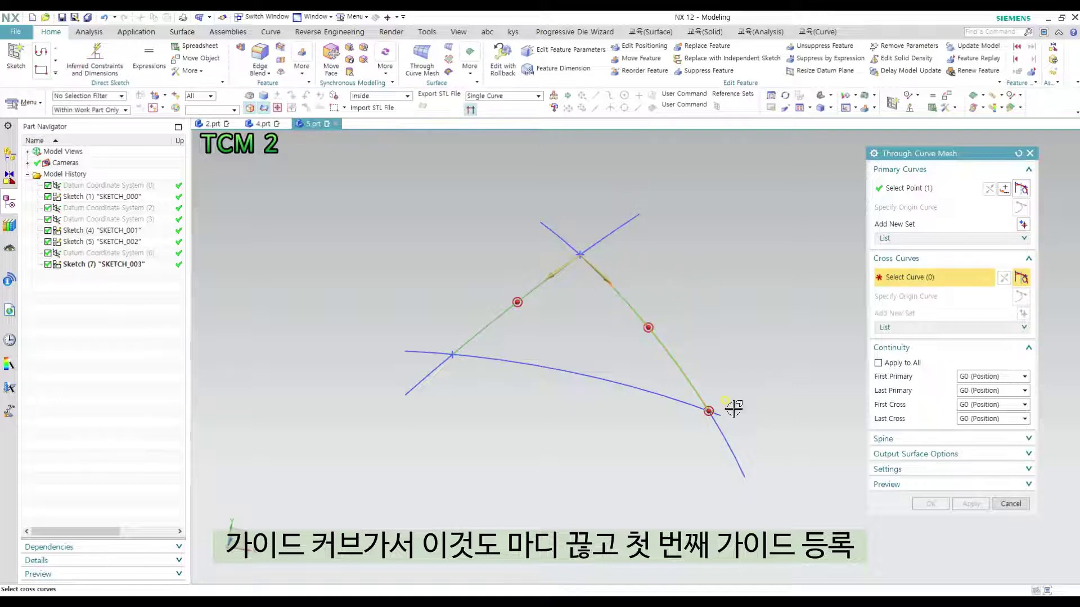
{"action": "left_click", "coordinate": [606, 375]}
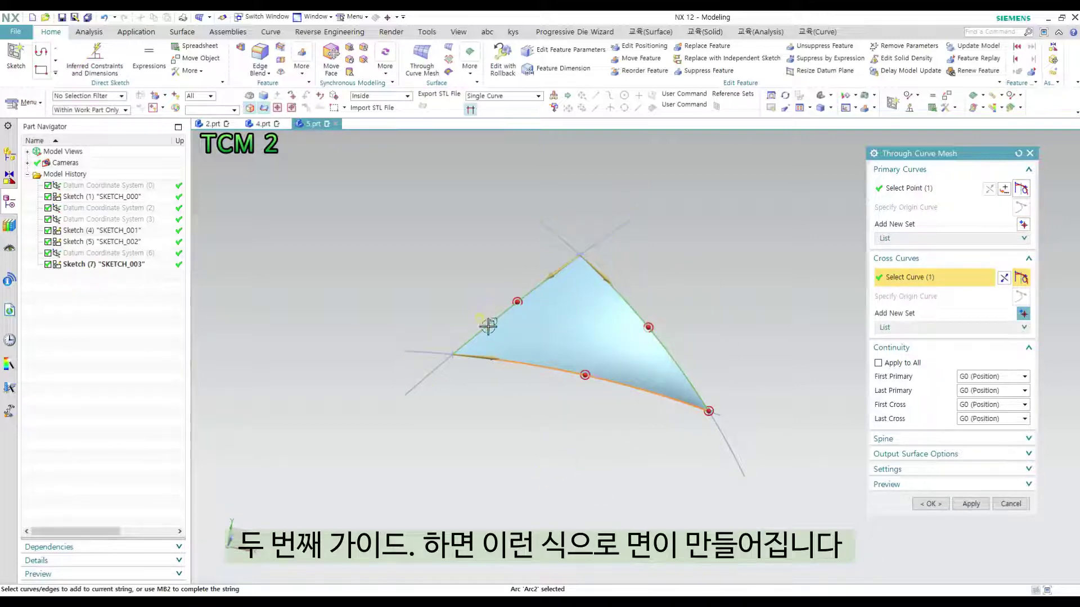
{"action": "left_click", "coordinate": [931, 504]}
{"action": "middle_click_drag", "start_coordinate": [741, 447], "coordinate": [771, 457]}
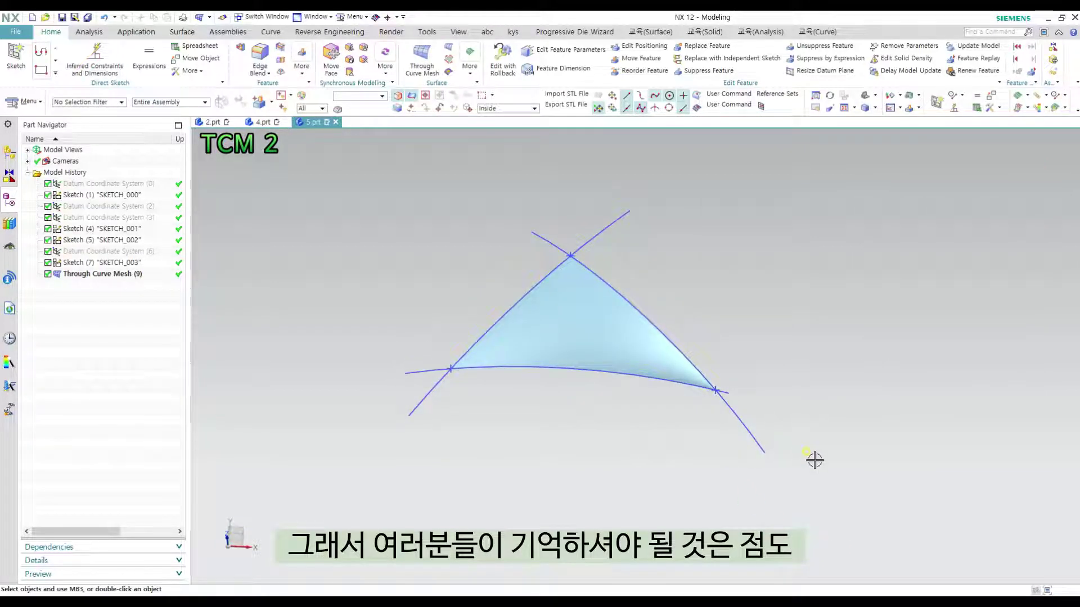